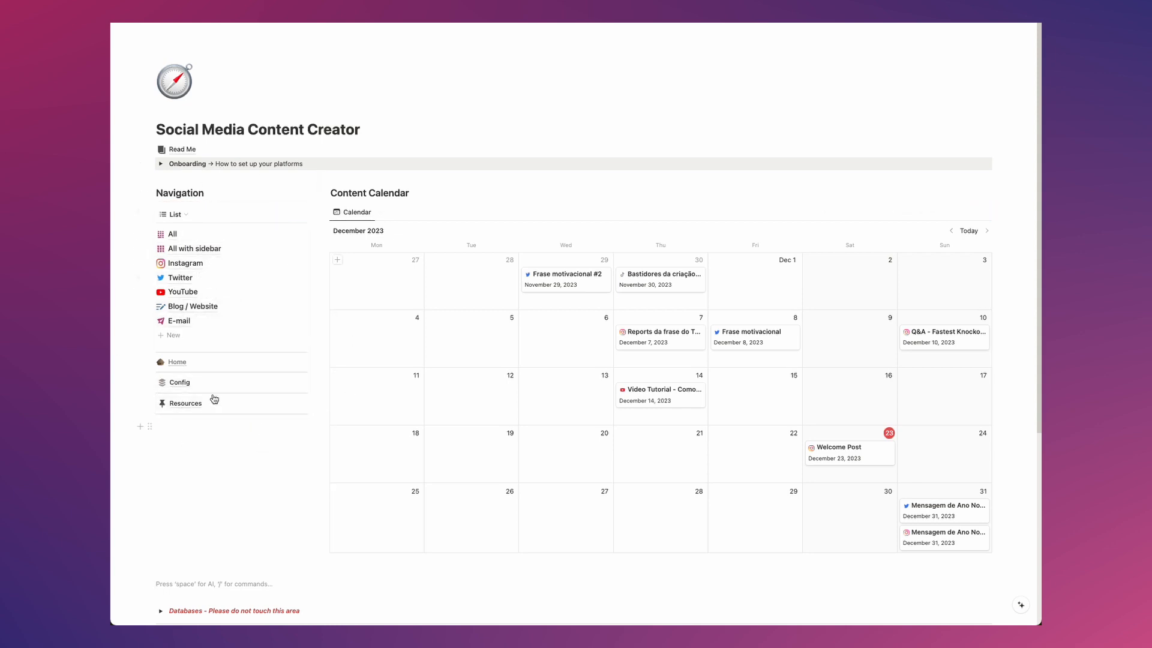
Open the Config page and hide the Twitter and Blog / Website platforms from the active ones
{"action": "left_click", "coordinate": [182, 383]}
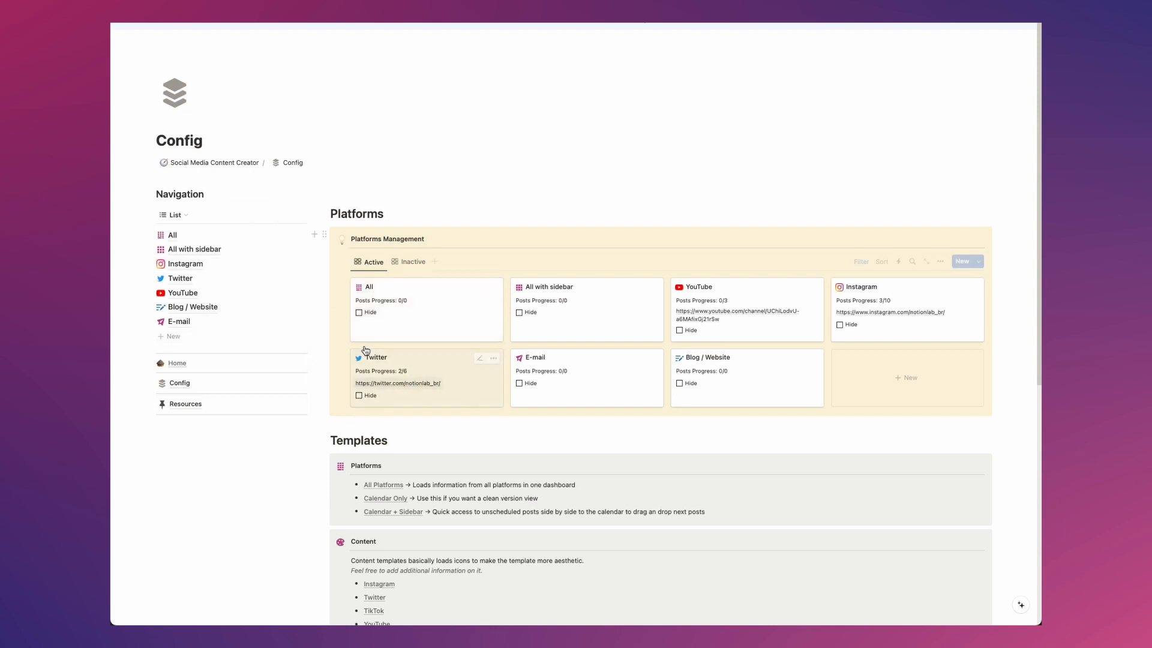
{"action": "left_click", "coordinate": [360, 396]}
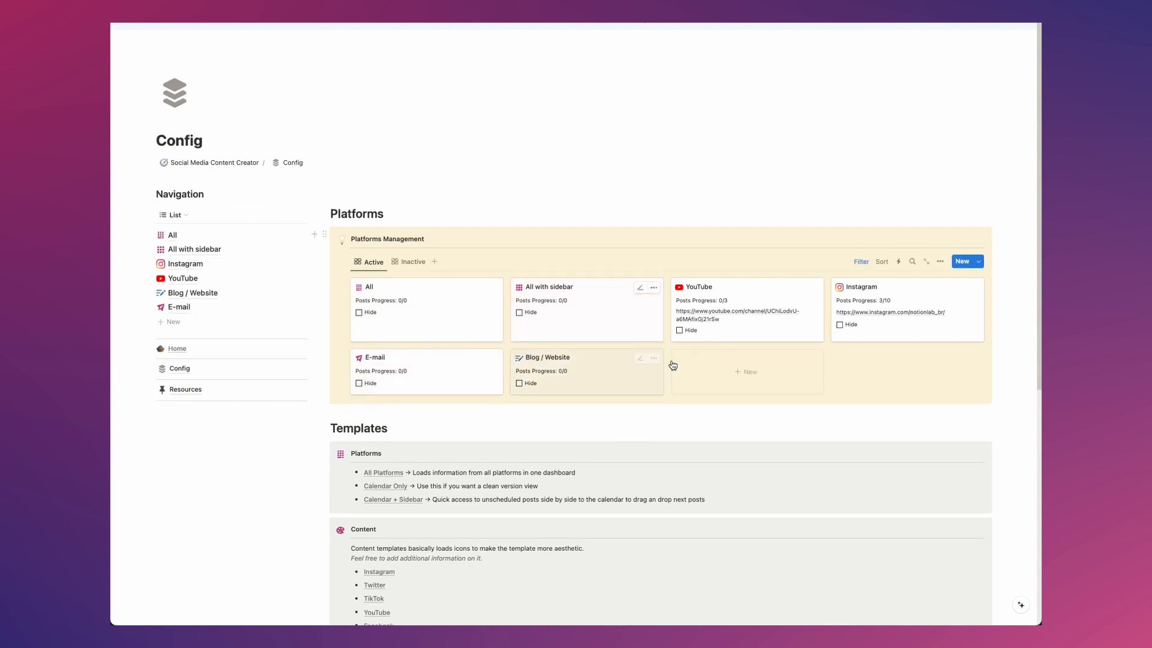
{"action": "left_click", "coordinate": [519, 383]}
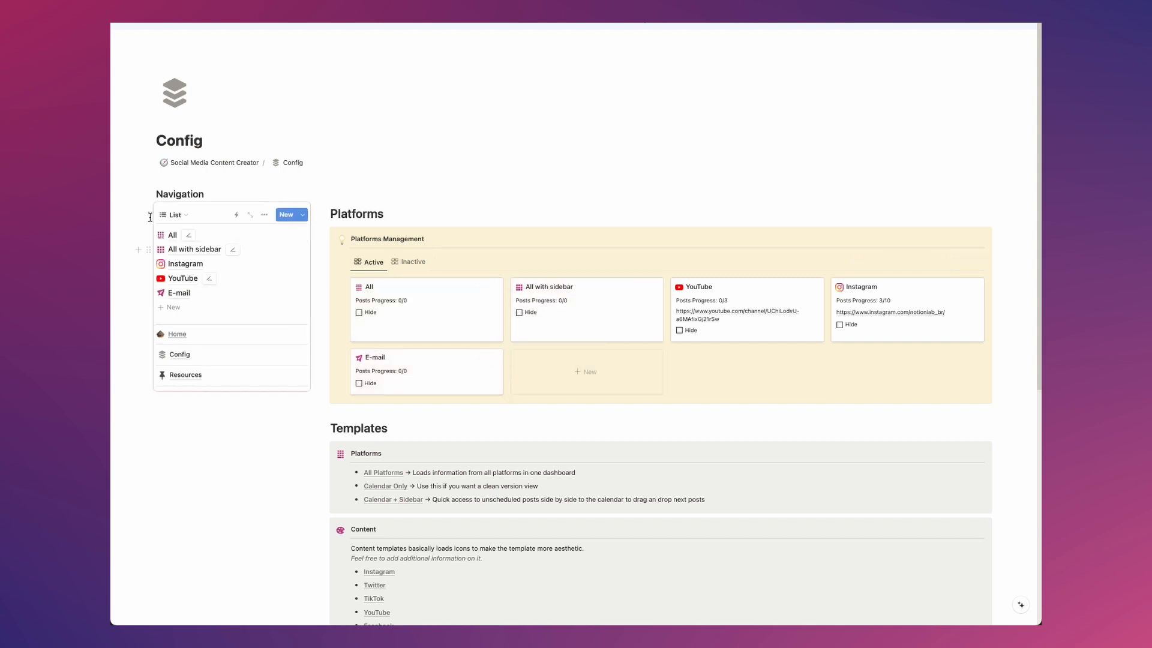
Unhide TikTok, Blog / Website and Twitter from the inactive platforms
{"action": "left_click", "coordinate": [405, 263]}
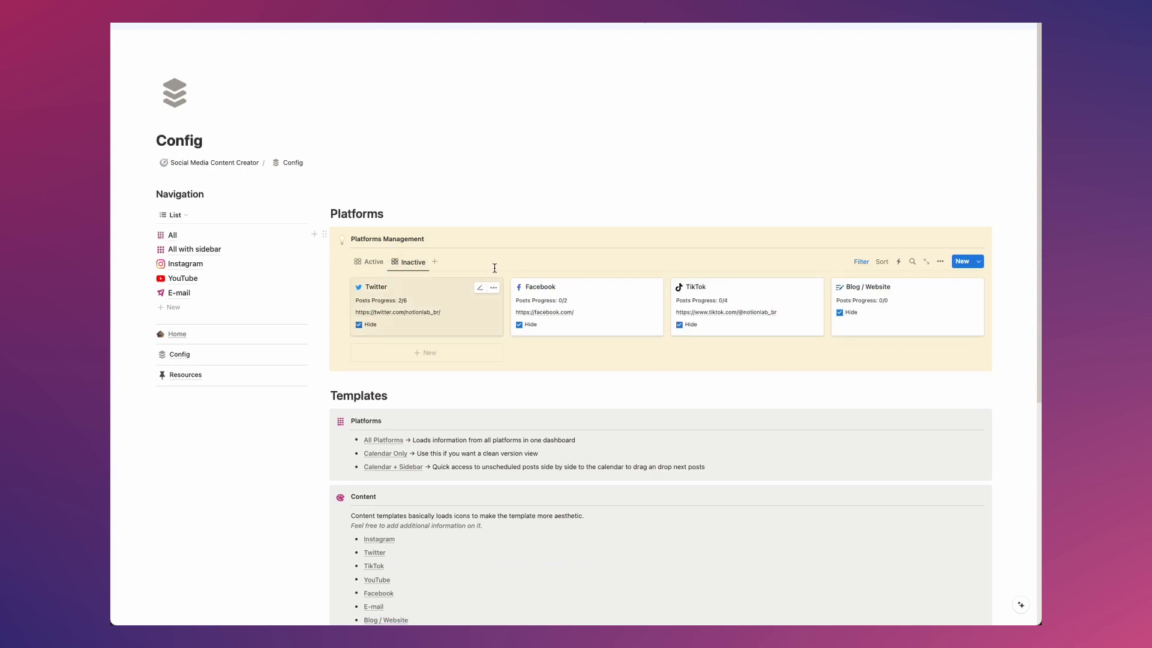
{"action": "left_click", "coordinate": [681, 325]}
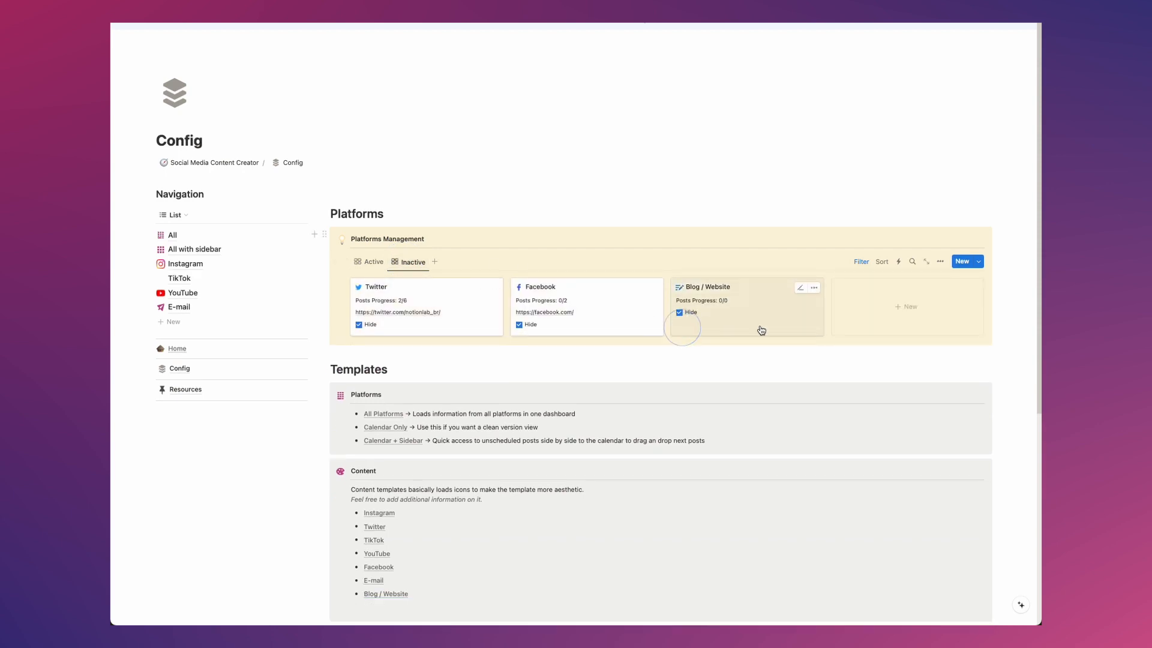
{"action": "left_click", "coordinate": [679, 313]}
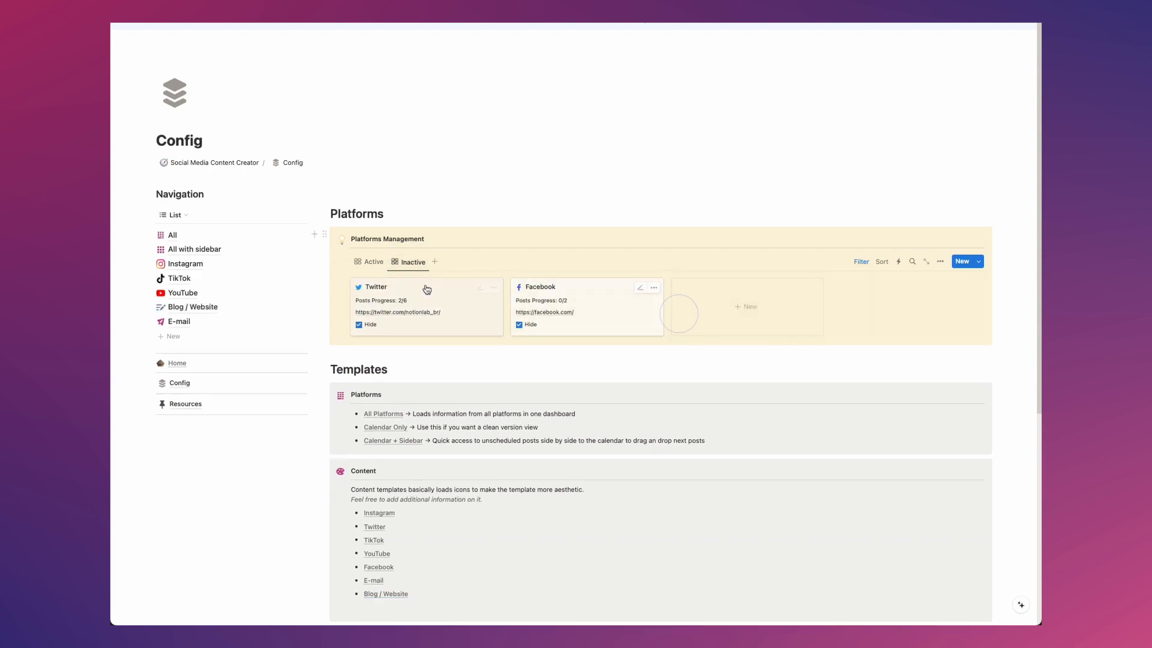
{"action": "left_click", "coordinate": [359, 325]}
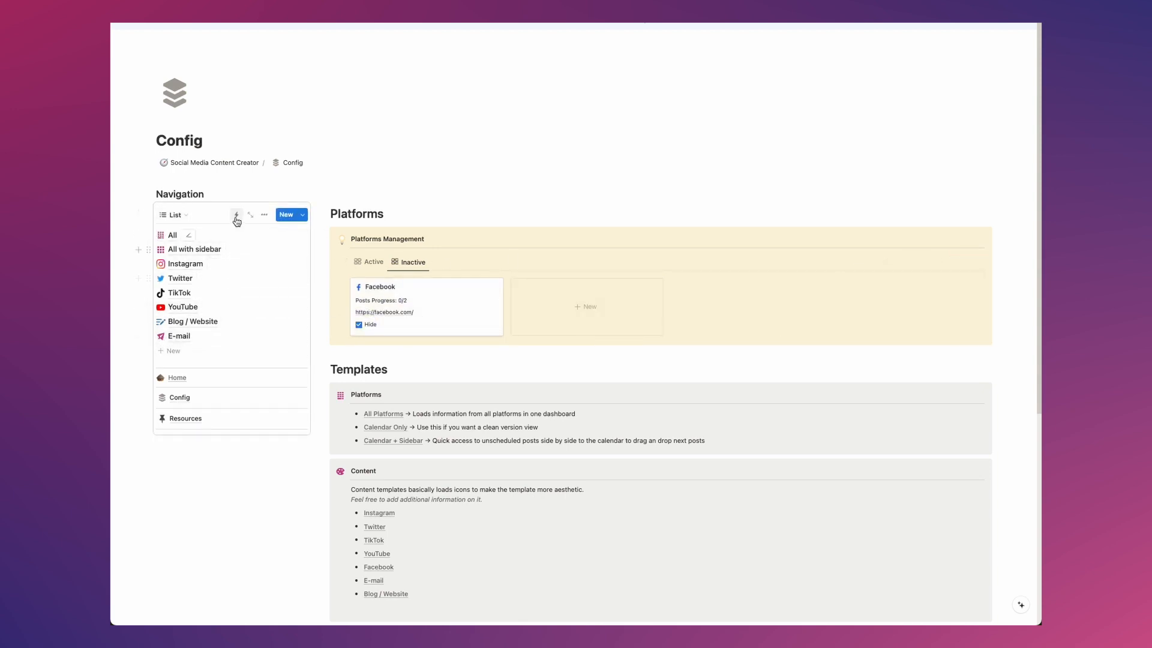
View the hidden Facebook platform's page and return to the Social Media Content Creator home page
{"action": "left_click", "coordinate": [464, 331]}
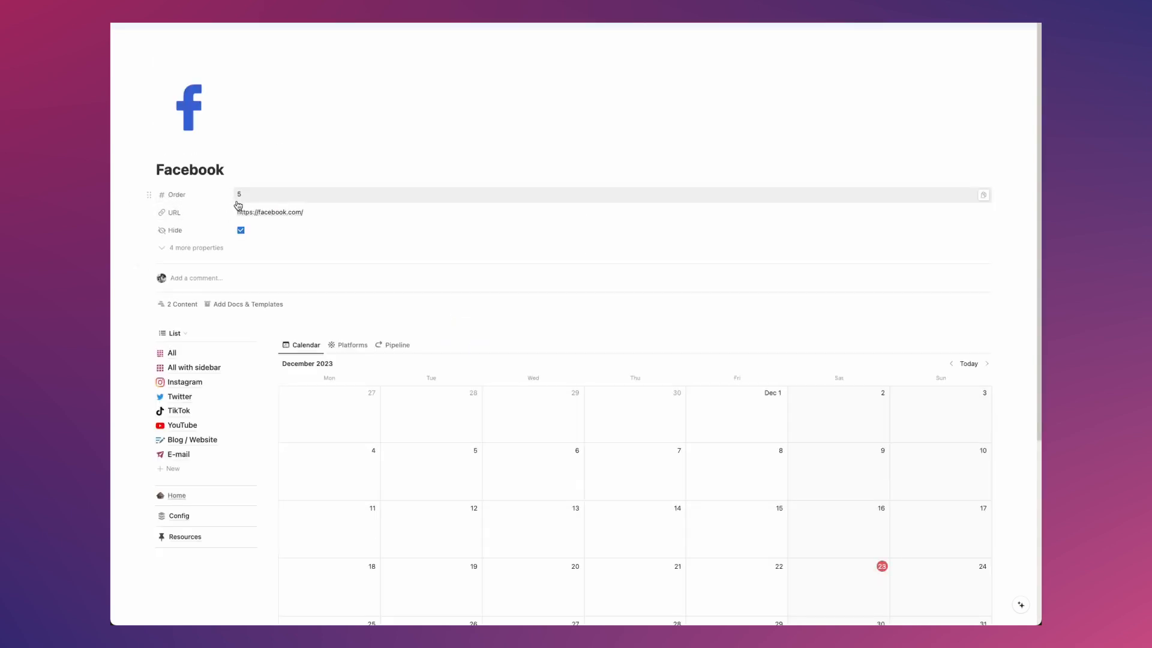
{"action": "left_click", "coordinate": [183, 381]}
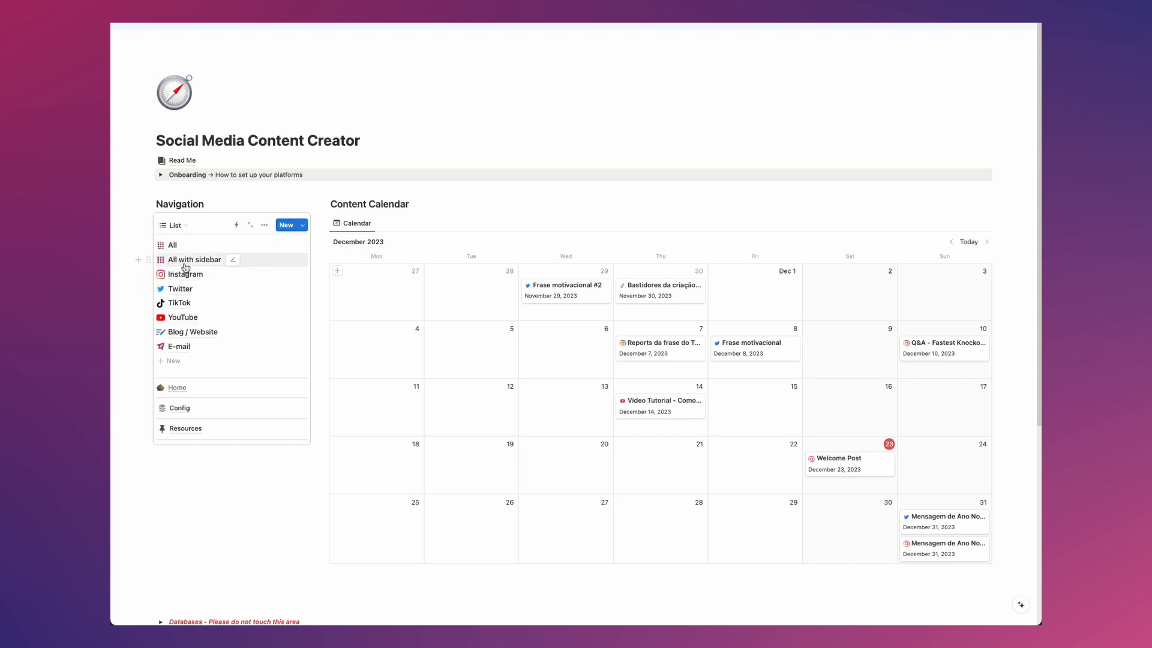
Open the All dashboard and review its content in the Calendar, Platforms and Pipeline views
{"action": "left_click", "coordinate": [172, 245]}
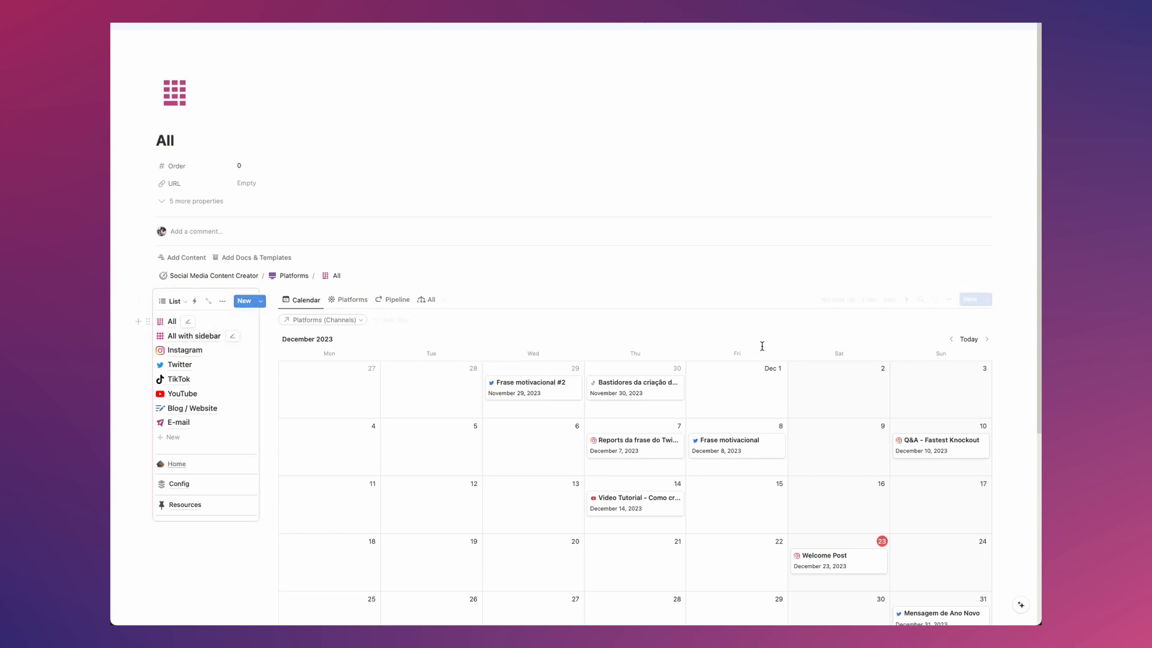
{"action": "scroll", "coordinate": [800, 348], "scroll_direction": "down", "scroll_amount": 5}
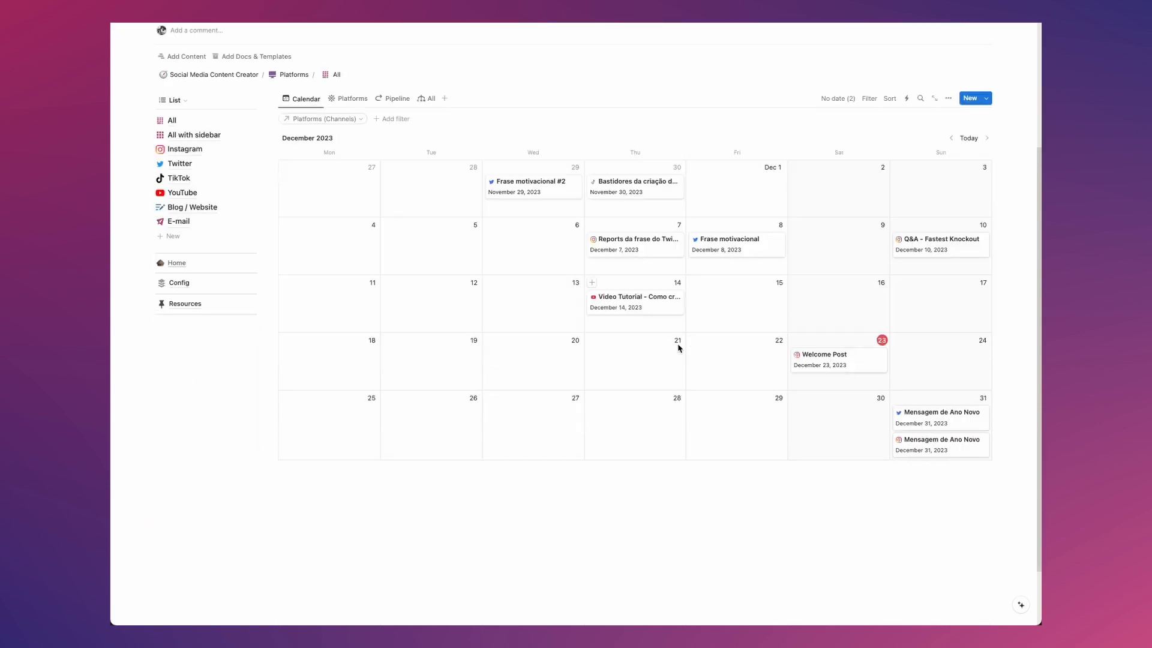
{"action": "left_click", "coordinate": [348, 99]}
{"action": "scroll", "coordinate": [434, 196], "scroll_direction": "up", "scroll_amount": 3}
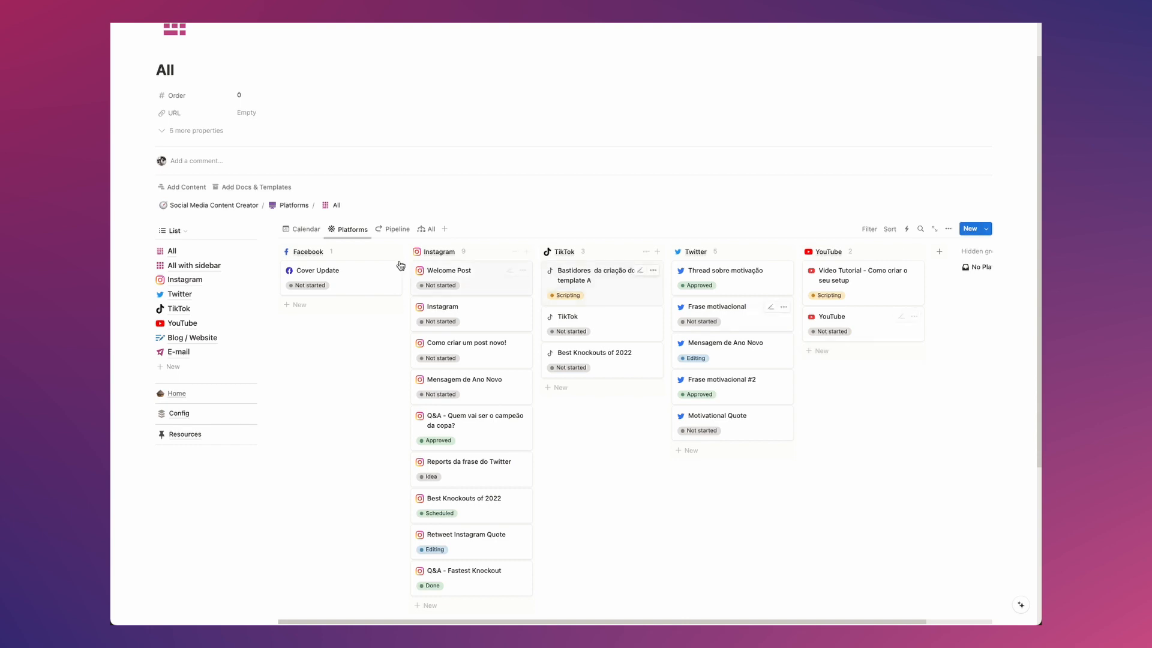
{"action": "left_click", "coordinate": [390, 229]}
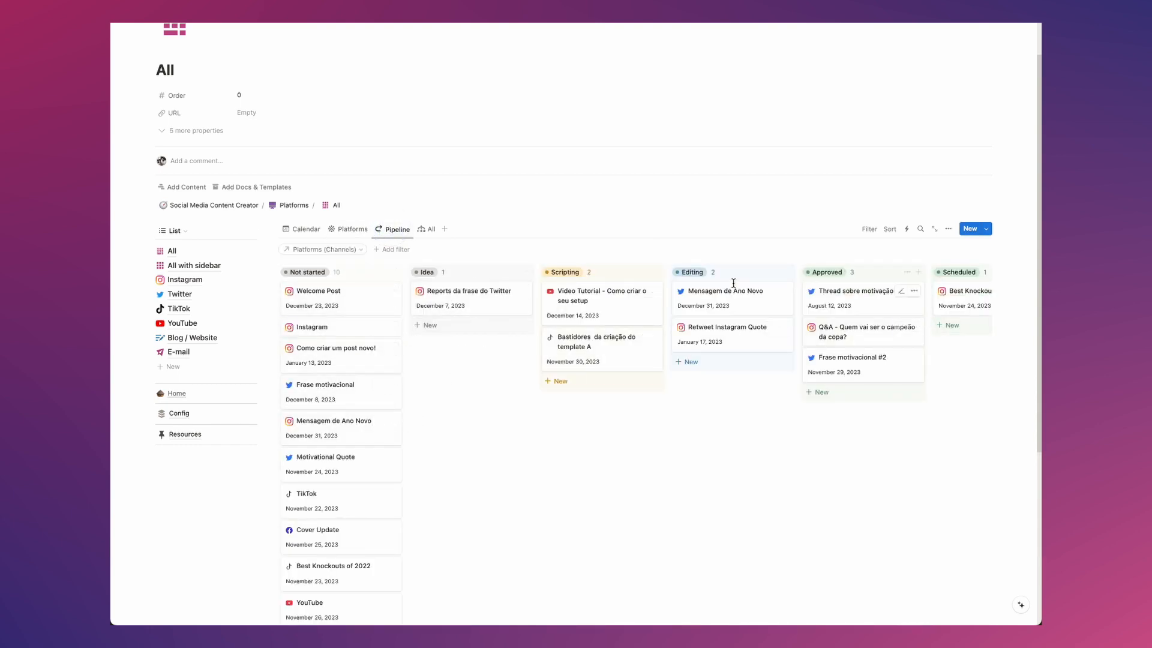
Open the All with sidebar dashboard and review its calendar and To Schedule list
{"action": "left_click", "coordinate": [197, 267]}
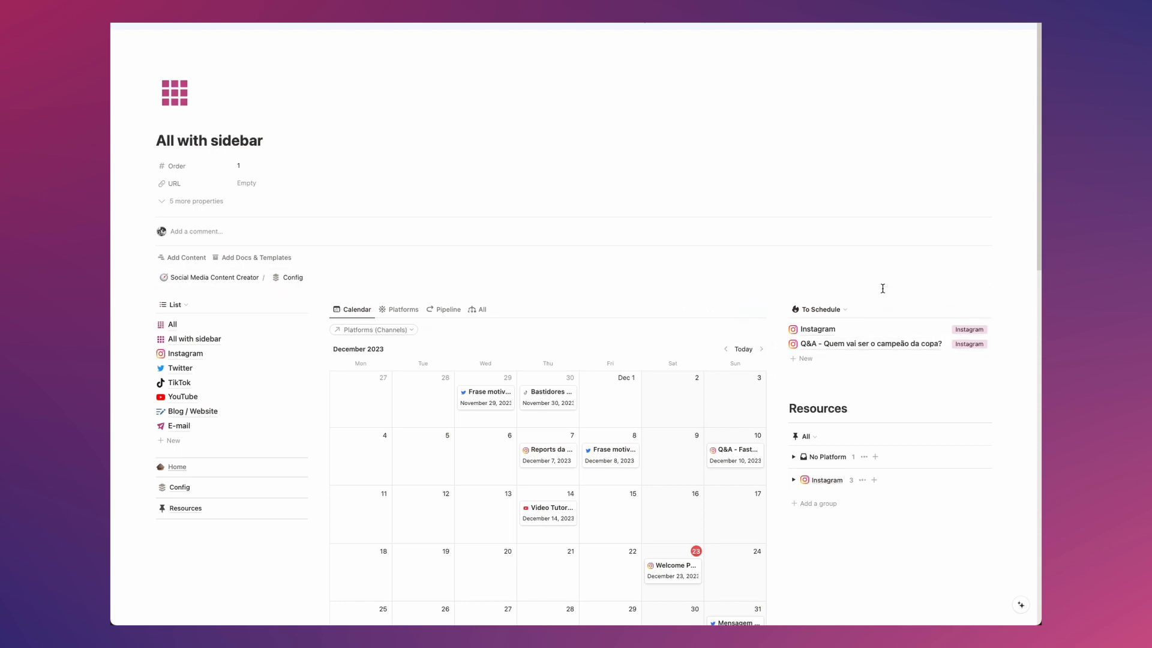
{"action": "scroll", "coordinate": [882, 288], "scroll_direction": "down", "scroll_amount": 1}
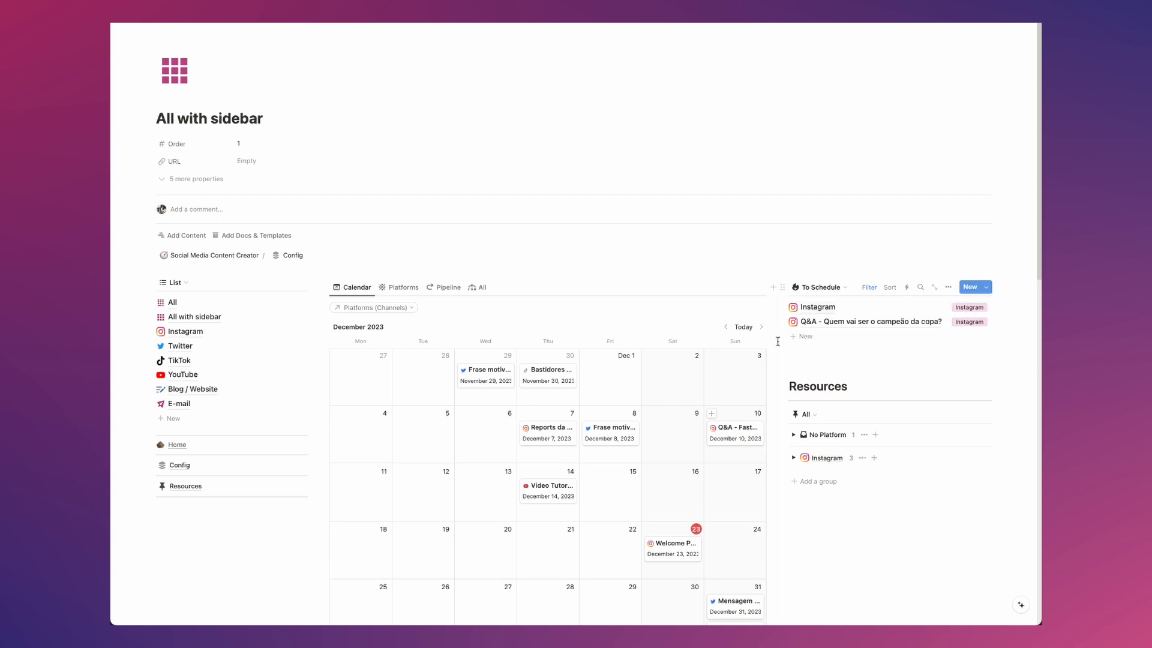
{"action": "scroll", "coordinate": [843, 294], "scroll_direction": "down", "scroll_amount": 3}
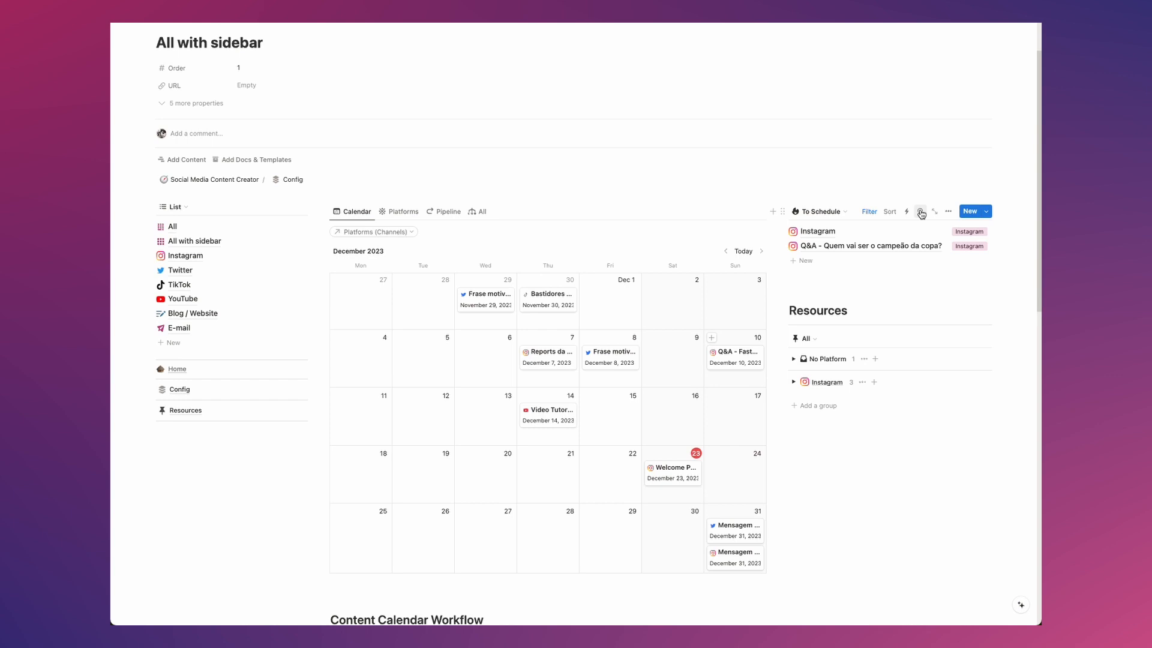
{"action": "scroll", "coordinate": [921, 214], "scroll_direction": "down", "scroll_amount": 1}
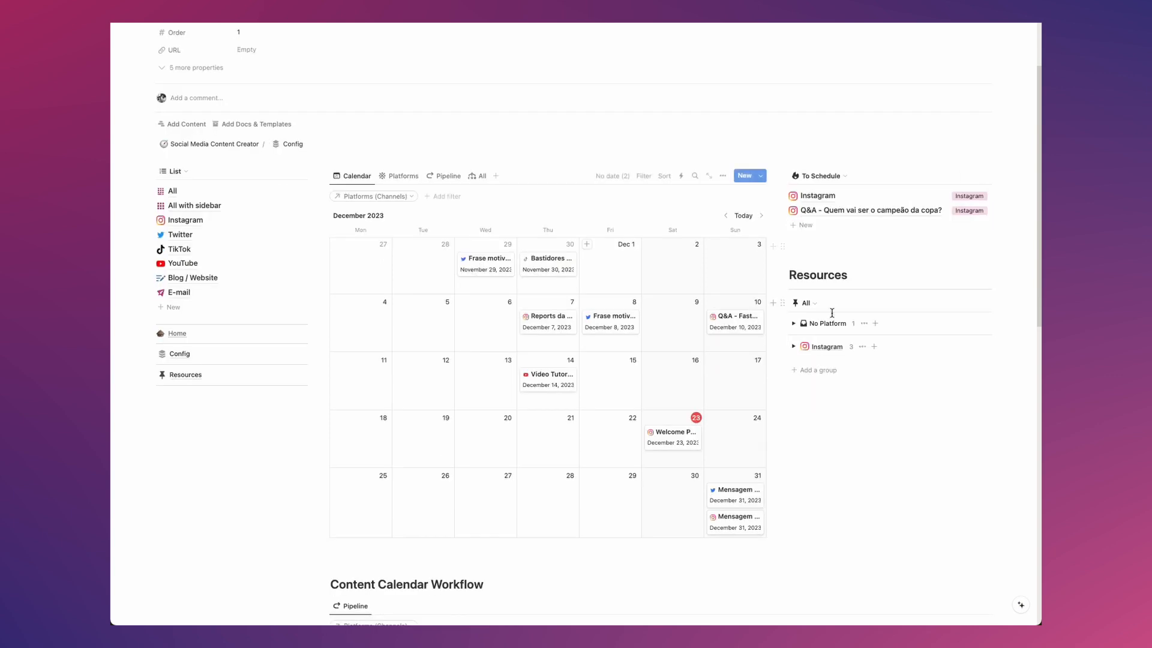
Expand the Instagram group under Resources to view its items and collapse it again
{"action": "left_click", "coordinate": [792, 346]}
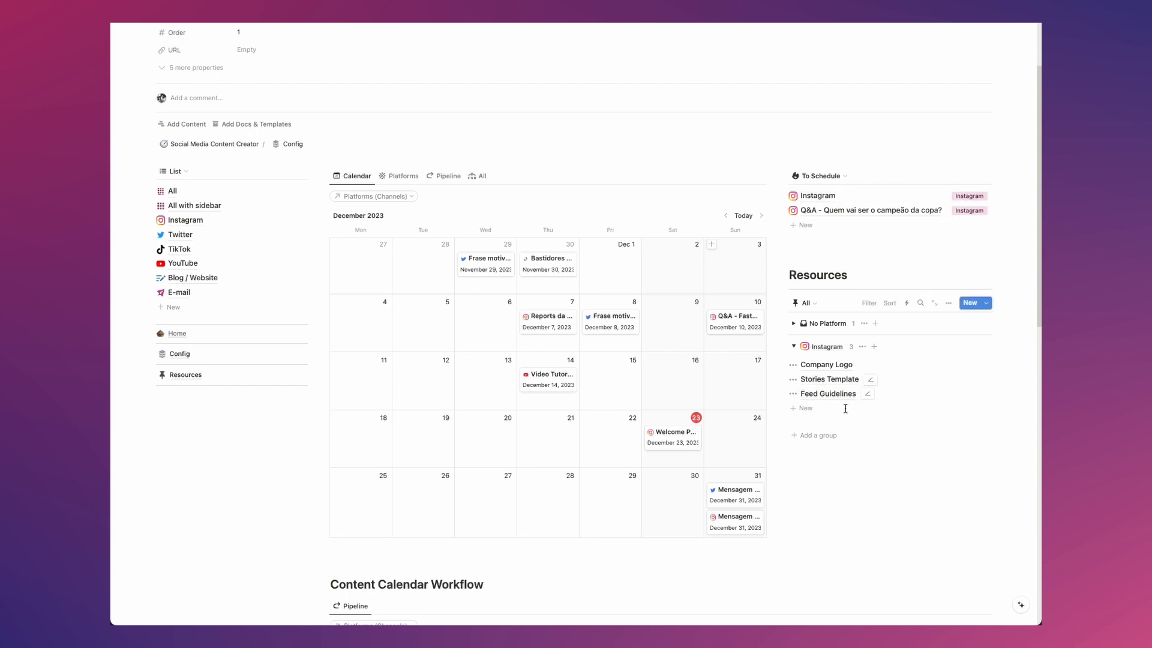
{"action": "left_click", "coordinate": [793, 346]}
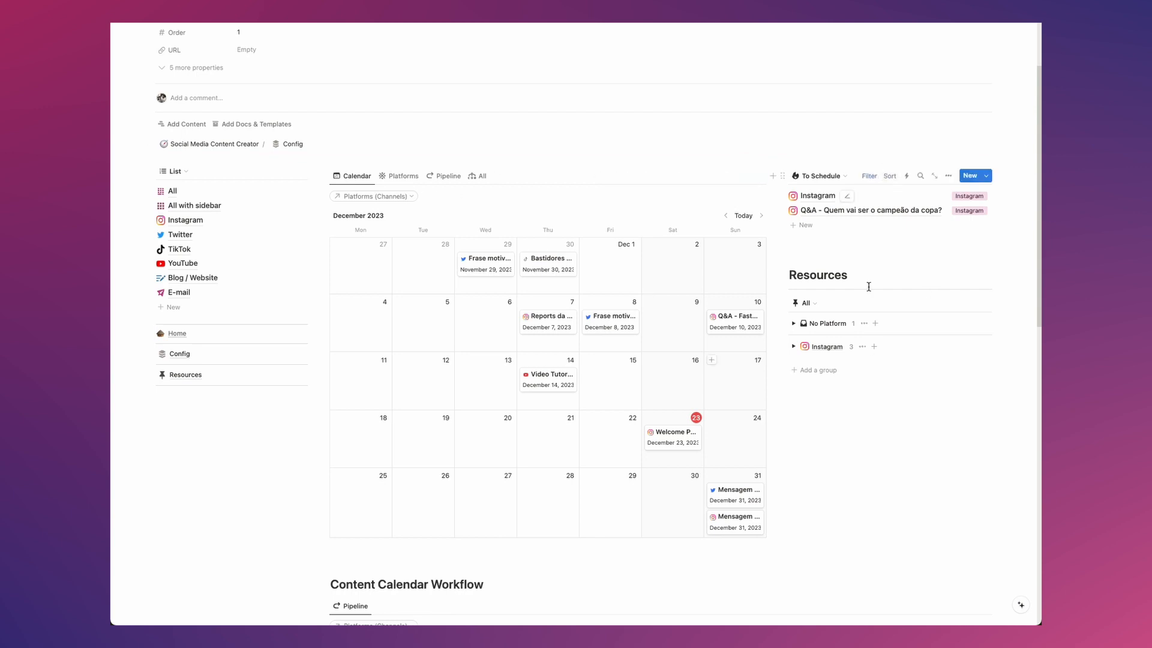
{"action": "mouse_move", "coordinate": [175, 377]}
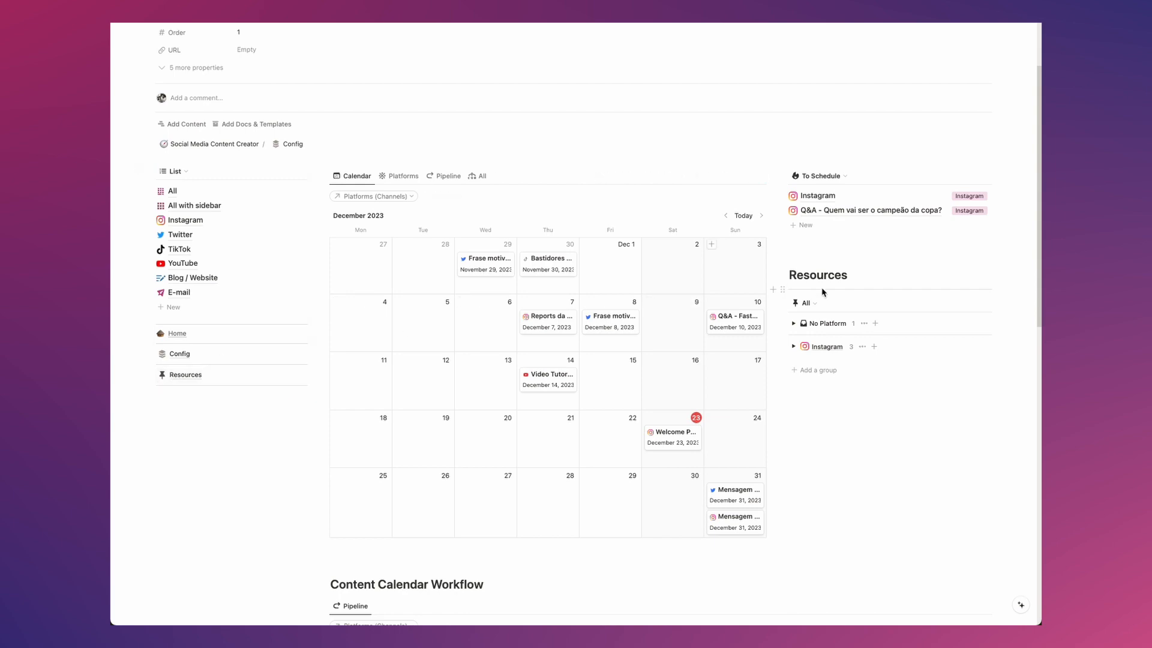
Review all status stages of the Content Calendar Workflow pipeline, including the hidden groups
{"action": "scroll", "coordinate": [822, 292], "scroll_direction": "down", "scroll_amount": 8}
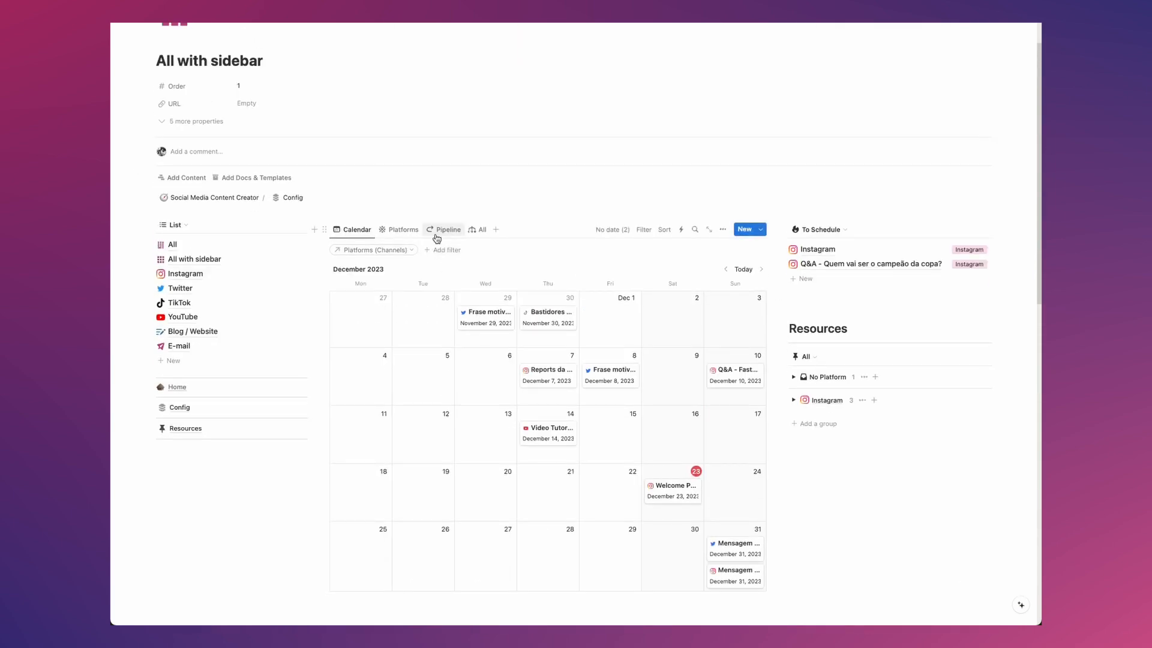
{"action": "scroll", "coordinate": [685, 388], "scroll_direction": "down", "scroll_amount": 8}
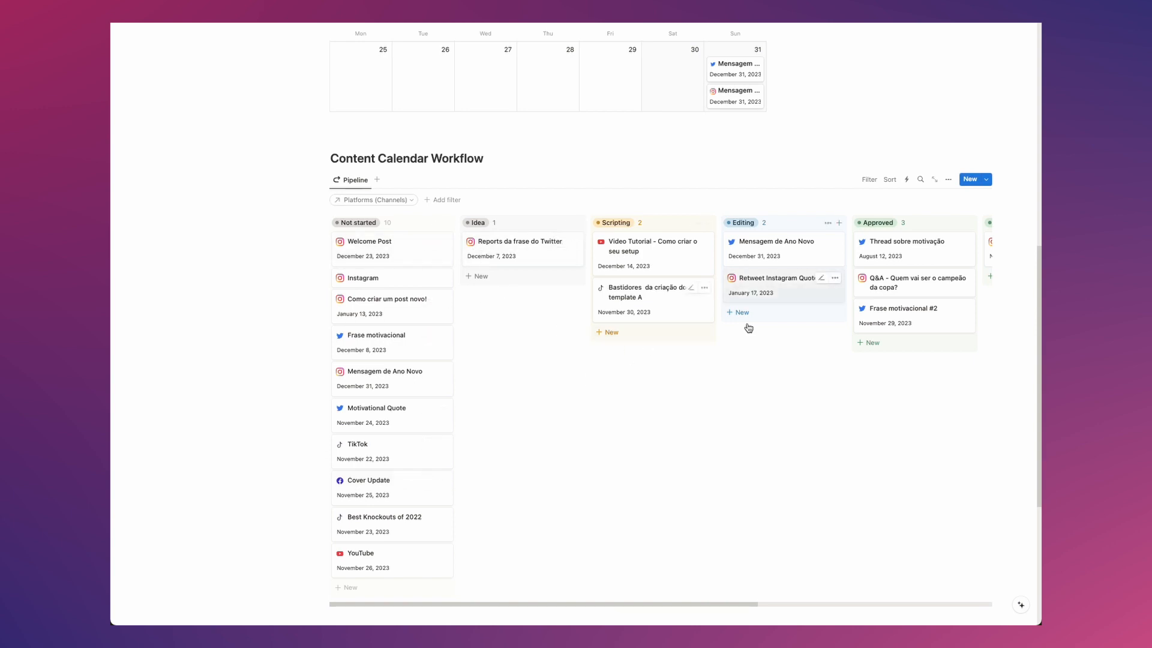
{"action": "scroll", "coordinate": [826, 352], "scroll_direction": "right", "scroll_amount": 6}
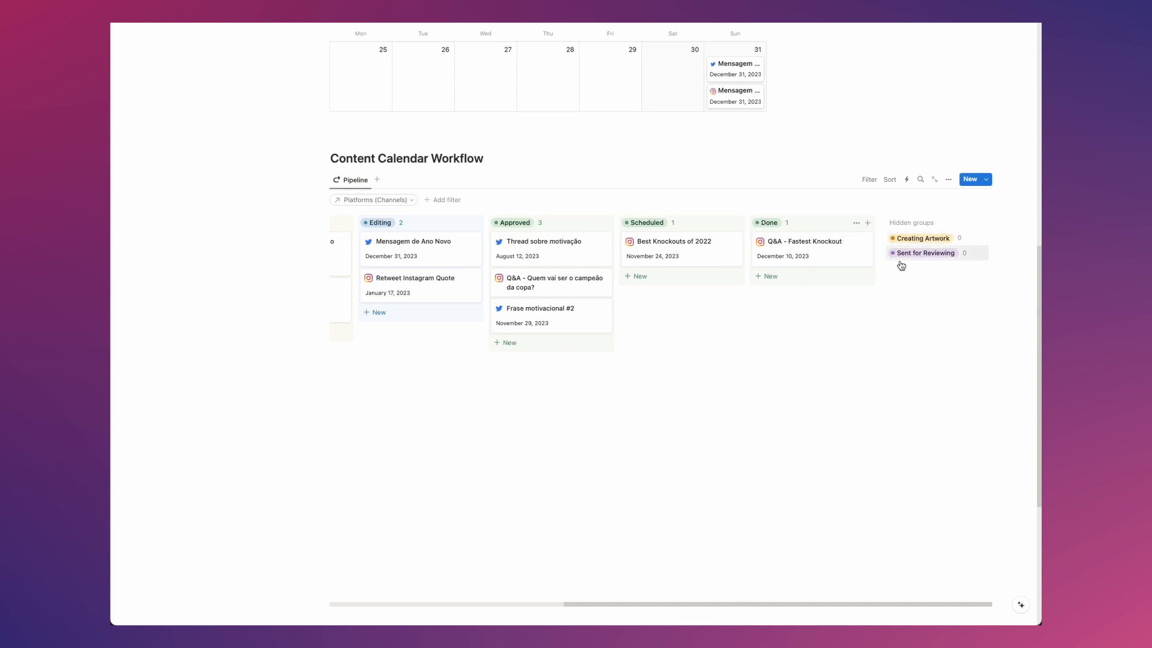
{"action": "scroll", "coordinate": [589, 322], "scroll_direction": "left", "scroll_amount": 10}
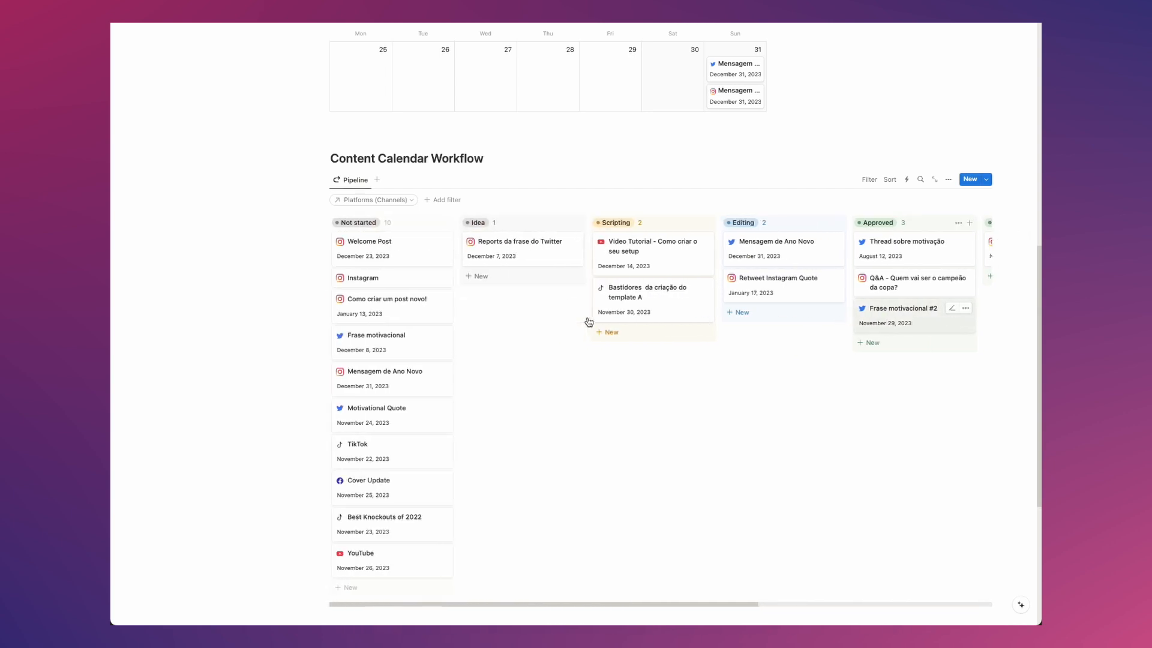
{"action": "scroll", "coordinate": [587, 317], "scroll_direction": "right", "scroll_amount": 10}
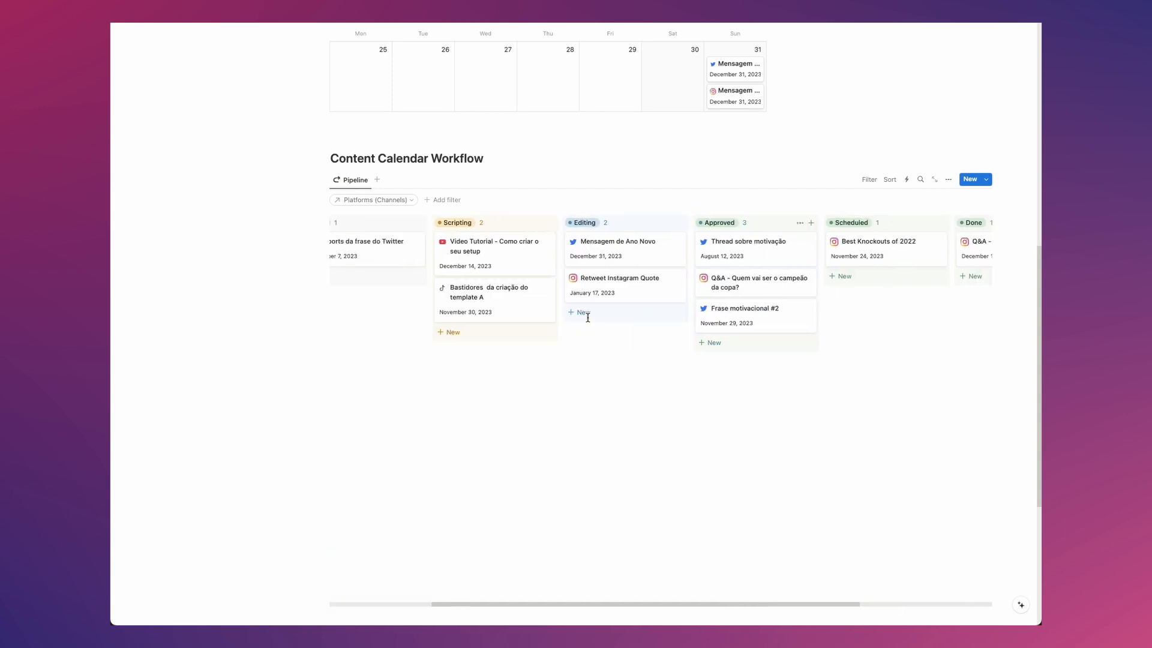
{"action": "scroll", "coordinate": [588, 322], "scroll_direction": "right", "scroll_amount": 1}
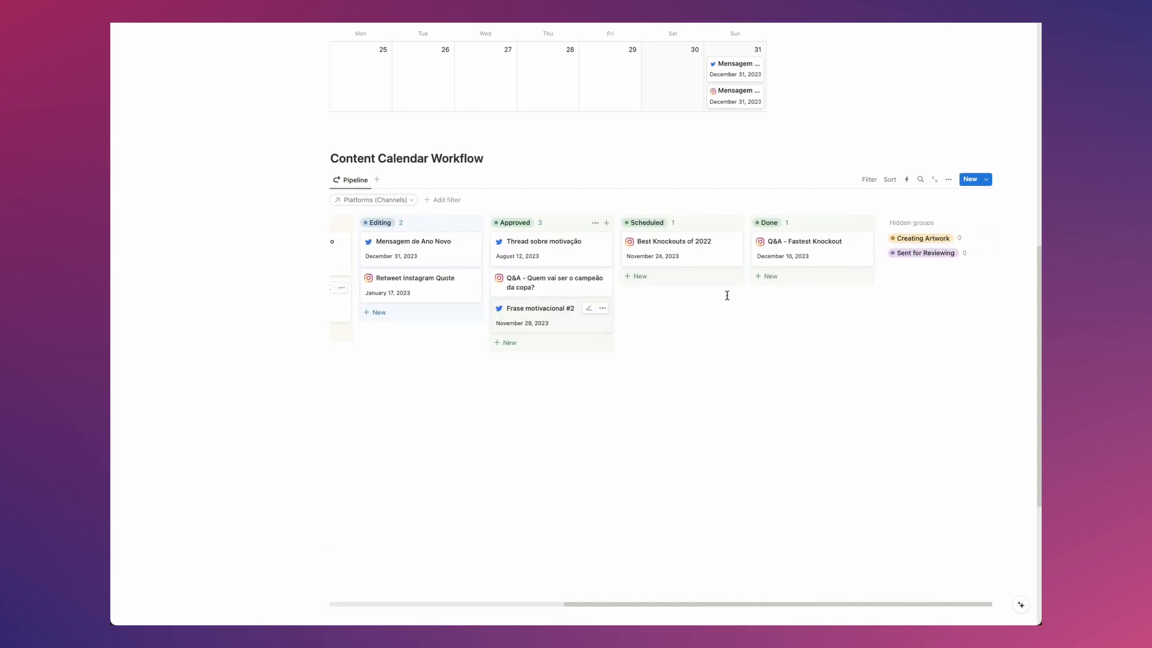
{"action": "scroll", "coordinate": [654, 321], "scroll_direction": "left", "scroll_amount": 10}
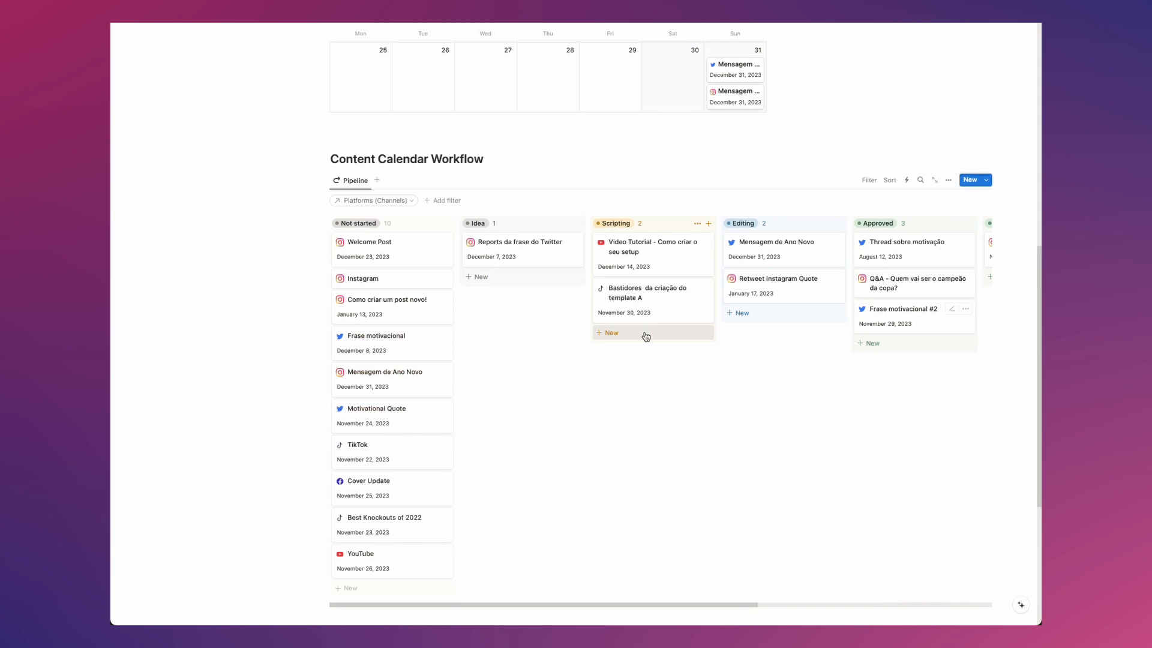
Set the Retweet Instagram Quote post's status to Sent for Reviewing and check its place in the workflow pipeline
{"action": "left_click", "coordinate": [803, 293]}
{"action": "left_click", "coordinate": [654, 118]}
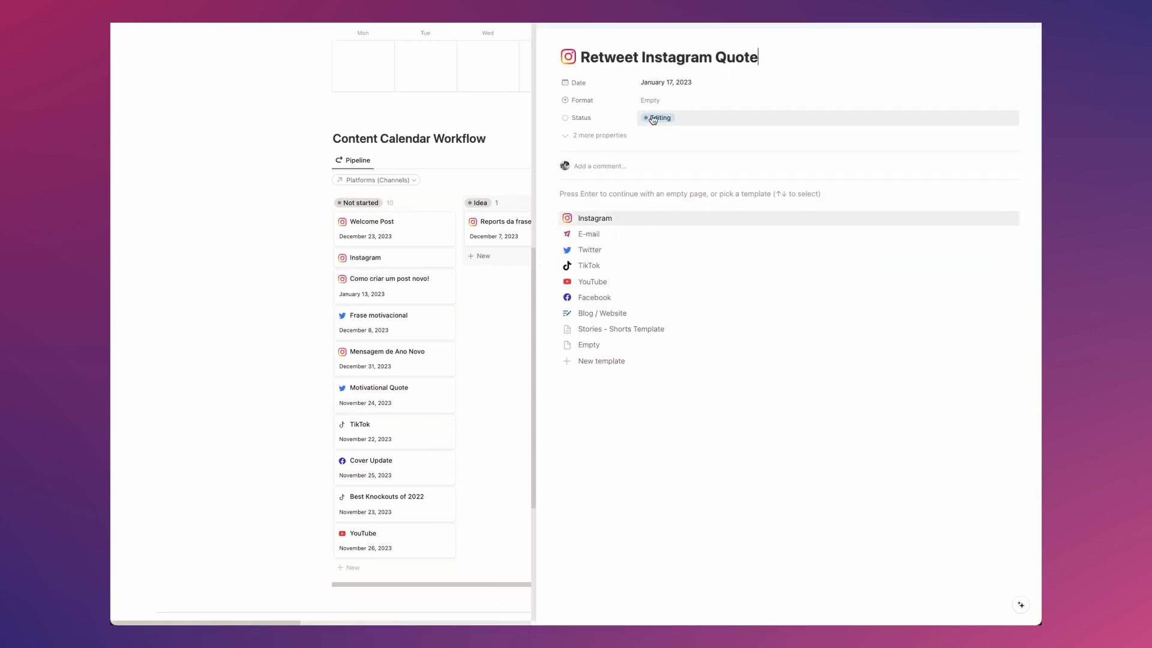
{"action": "left_click", "coordinate": [681, 235]}
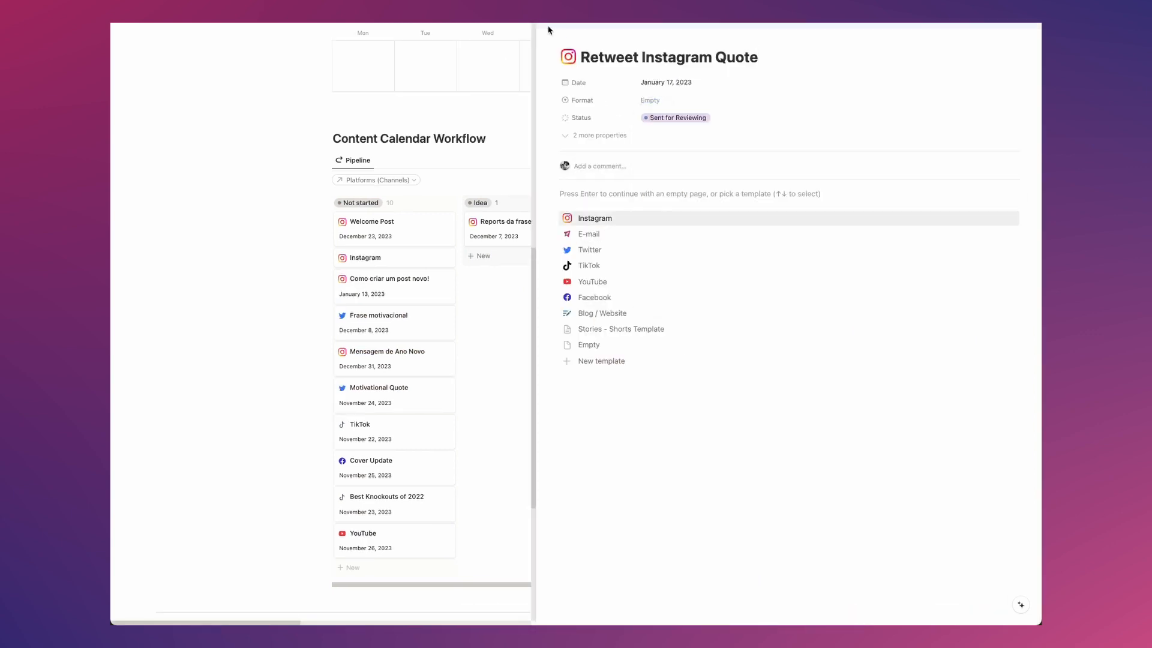
{"action": "left_click", "coordinate": [474, 119]}
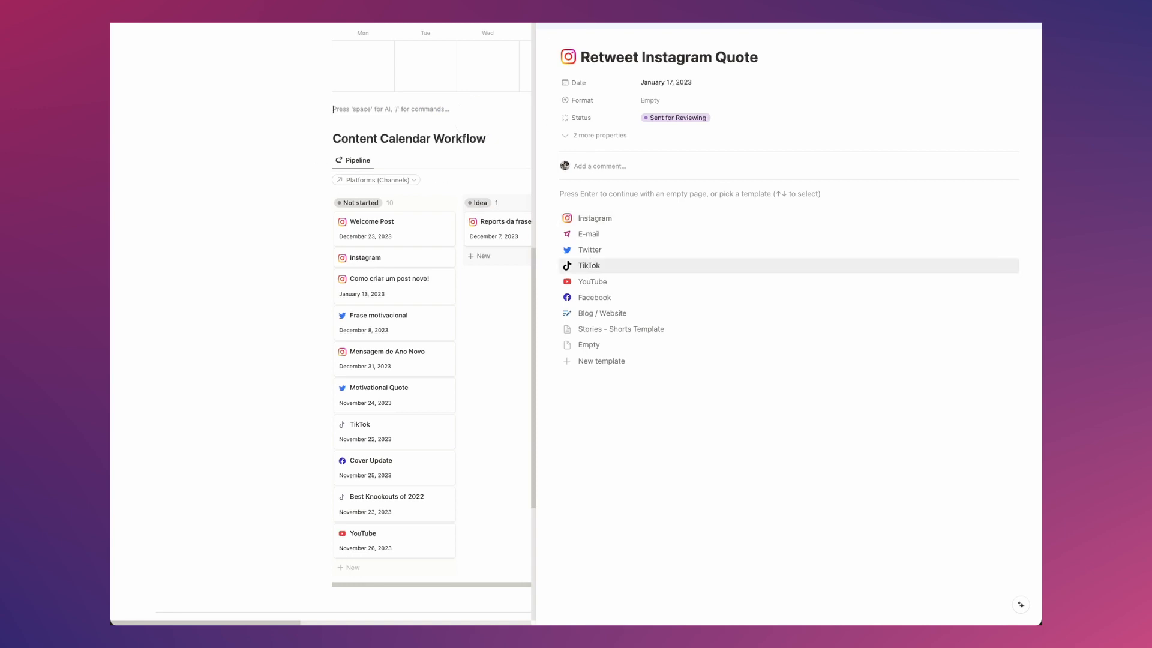
{"action": "key", "text": "Escape"}
{"action": "scroll", "coordinate": [619, 316], "scroll_direction": "up", "scroll_amount": 1}
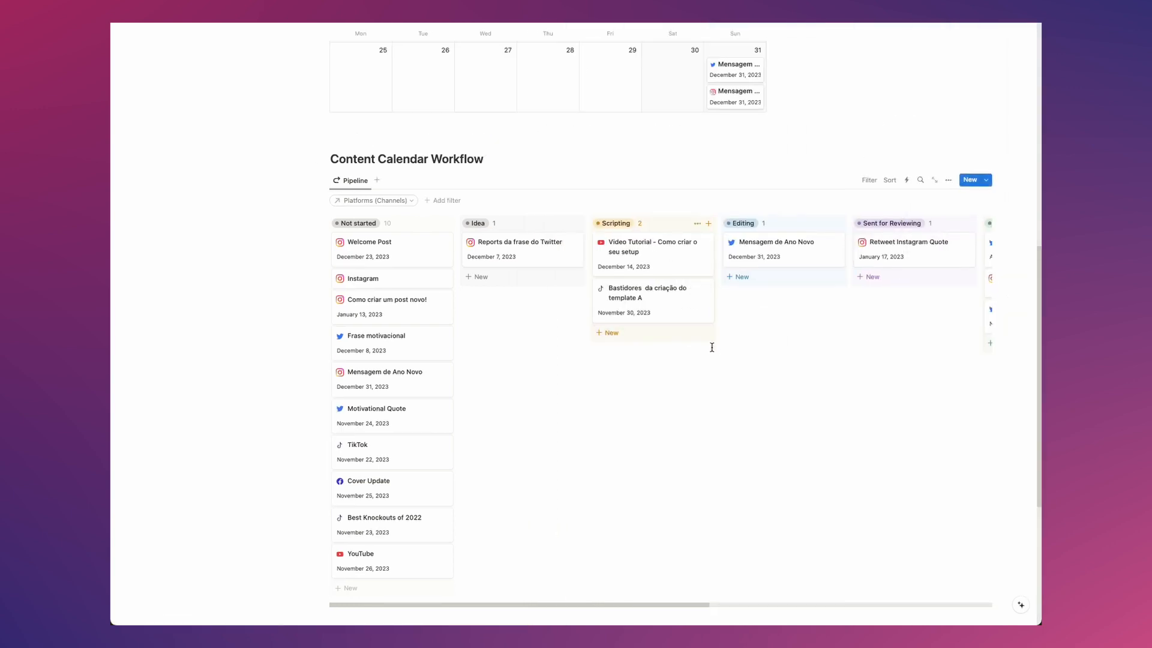
{"action": "scroll", "coordinate": [775, 290], "scroll_direction": "right", "scroll_amount": 5}
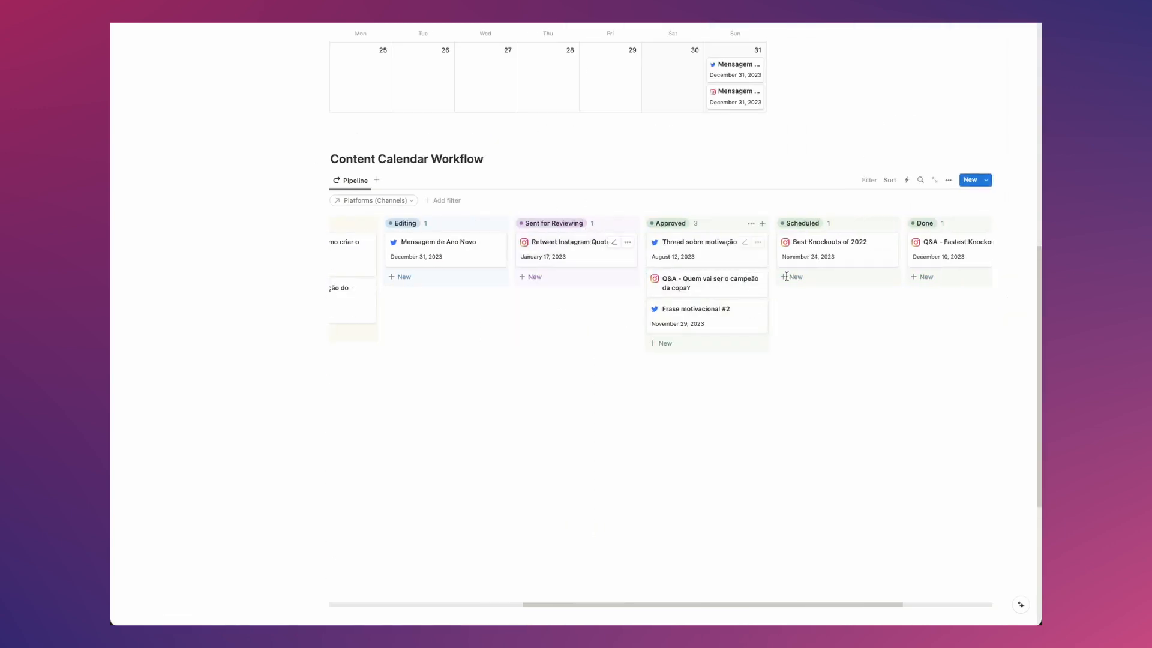
{"action": "scroll", "coordinate": [828, 334], "scroll_direction": "right", "scroll_amount": 3}
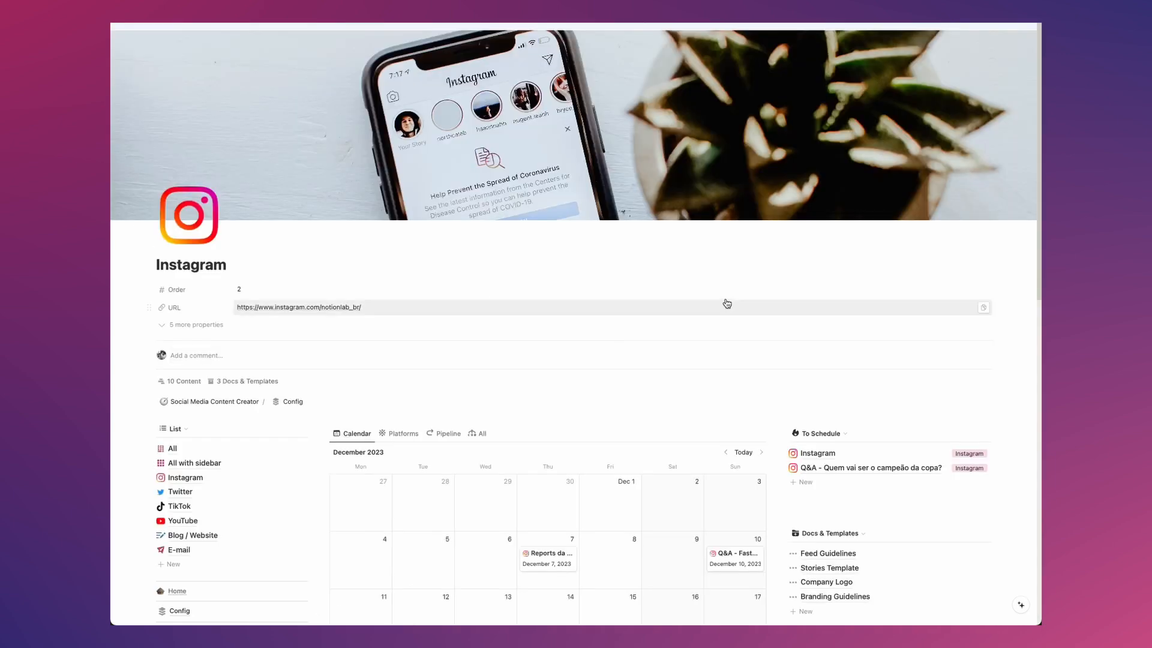
Look over the Instagram dashboard's calendar and its Docs & Templates, and open the Twitter dashboard
{"action": "scroll", "coordinate": [770, 299], "scroll_direction": "down", "scroll_amount": 5}
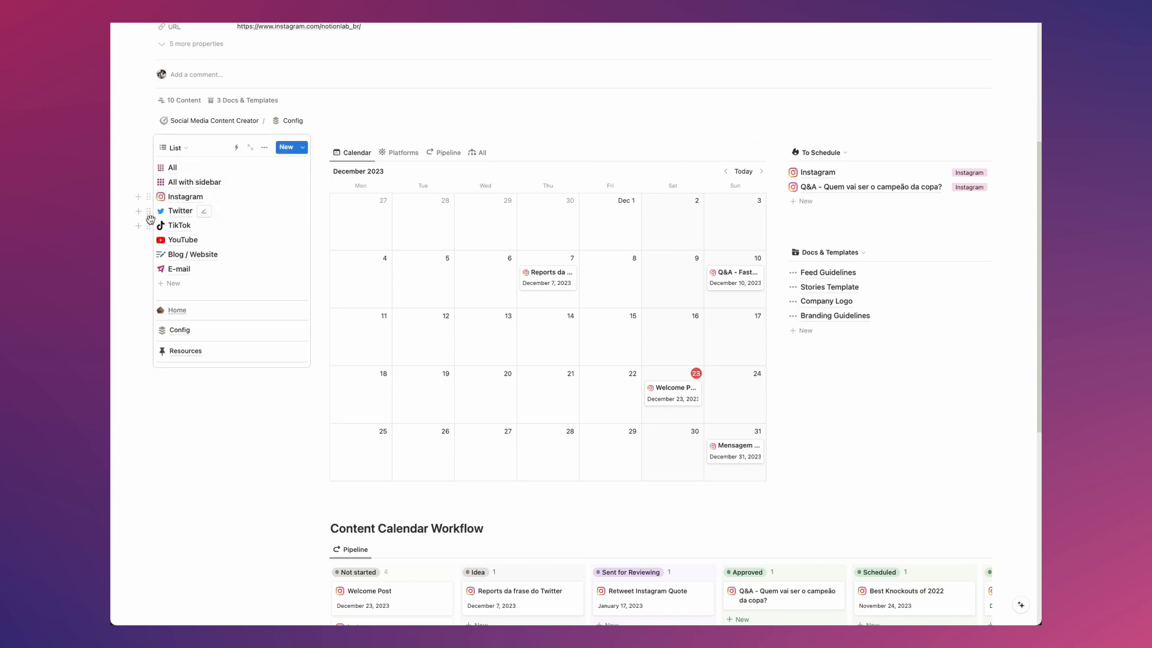
{"action": "left_click", "coordinate": [180, 210]}
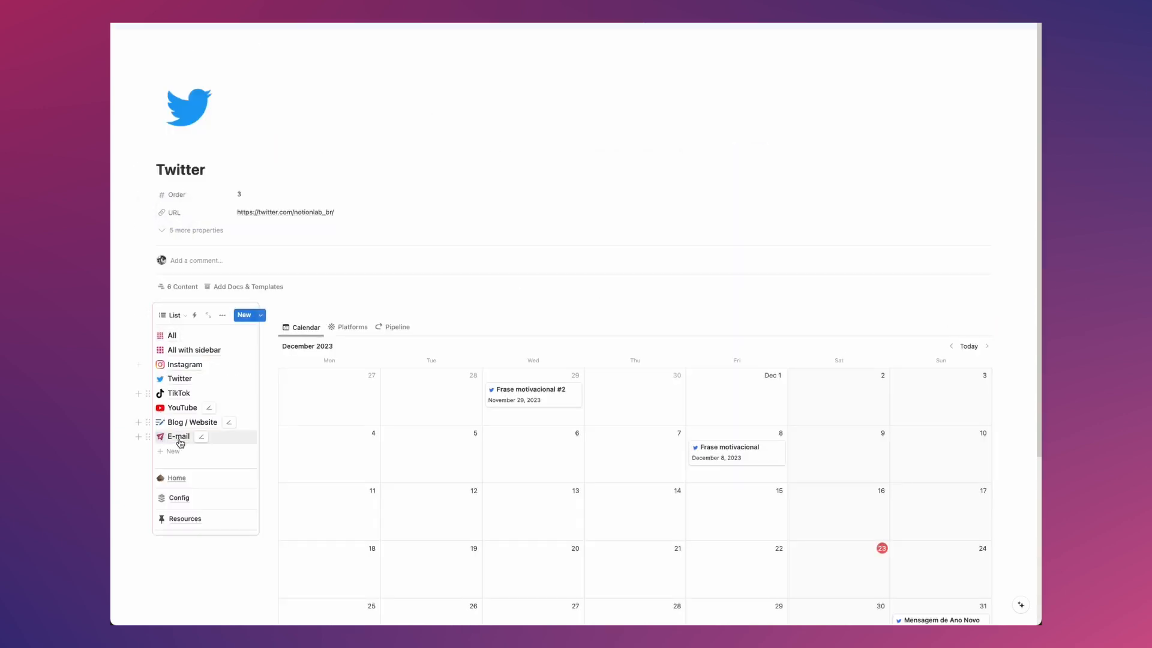
Look over the Twitter dashboard's calendar and the templates available for new Content Calendar items
{"action": "scroll", "coordinate": [636, 357], "scroll_direction": "down", "scroll_amount": 3}
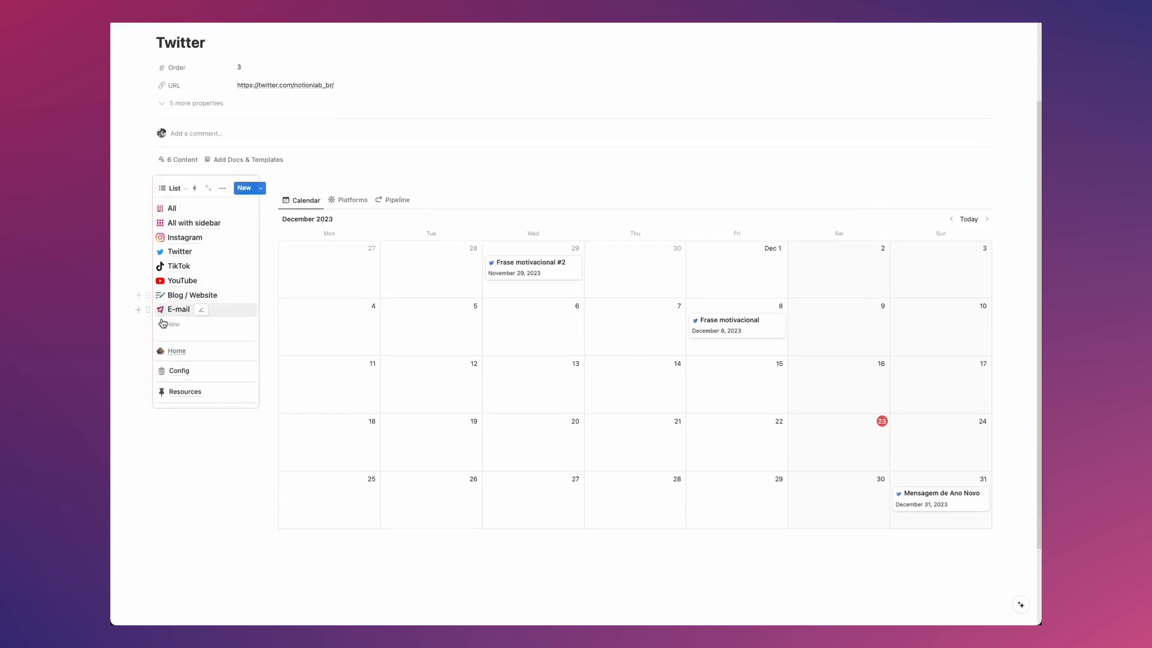
{"action": "left_click", "coordinate": [986, 200]}
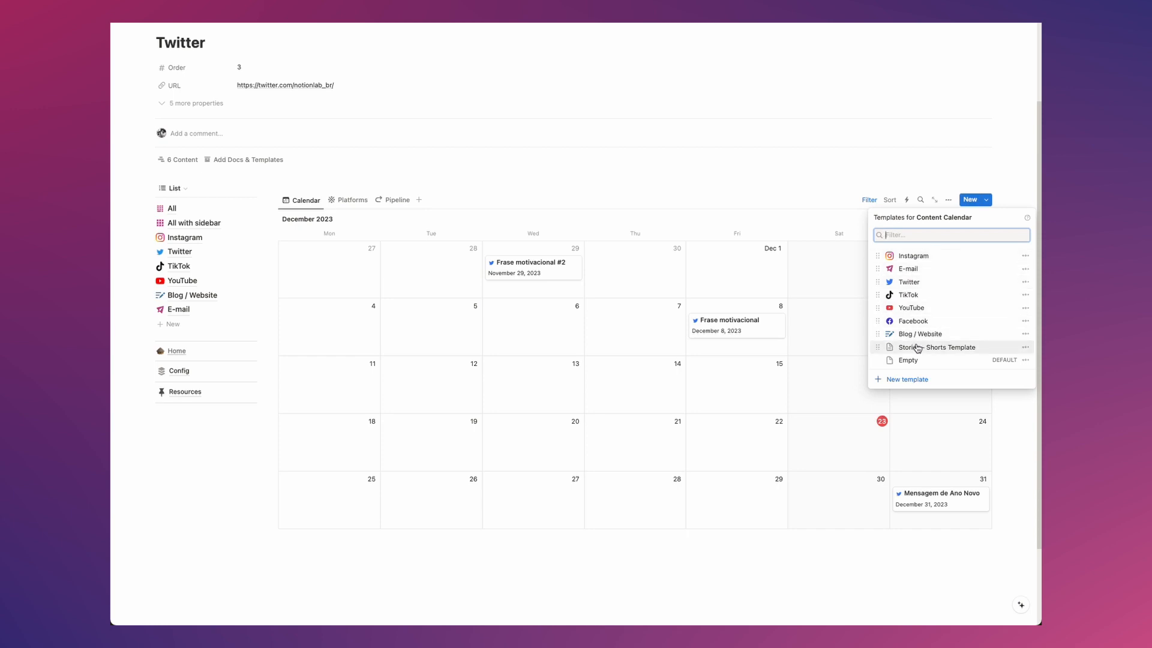
{"action": "left_click", "coordinate": [806, 272]}
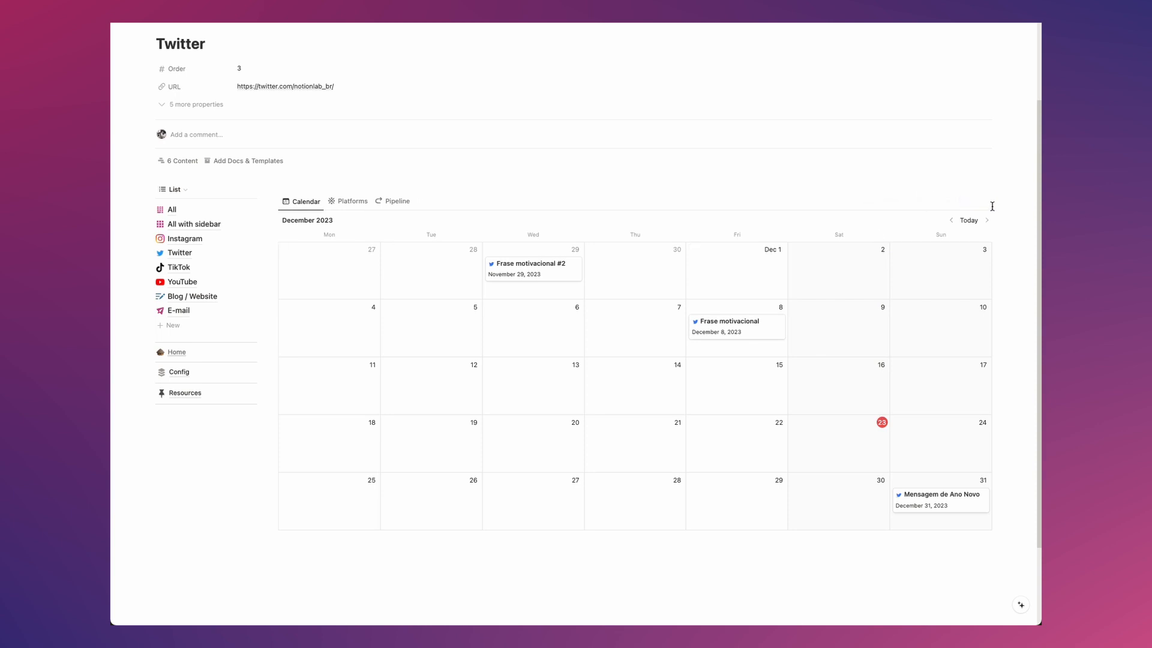
Create a content item from the Instagram template, date it December 25, 2023, and title it Welcome Message
{"action": "left_click", "coordinate": [986, 201]}
{"action": "left_click", "coordinate": [912, 257]}
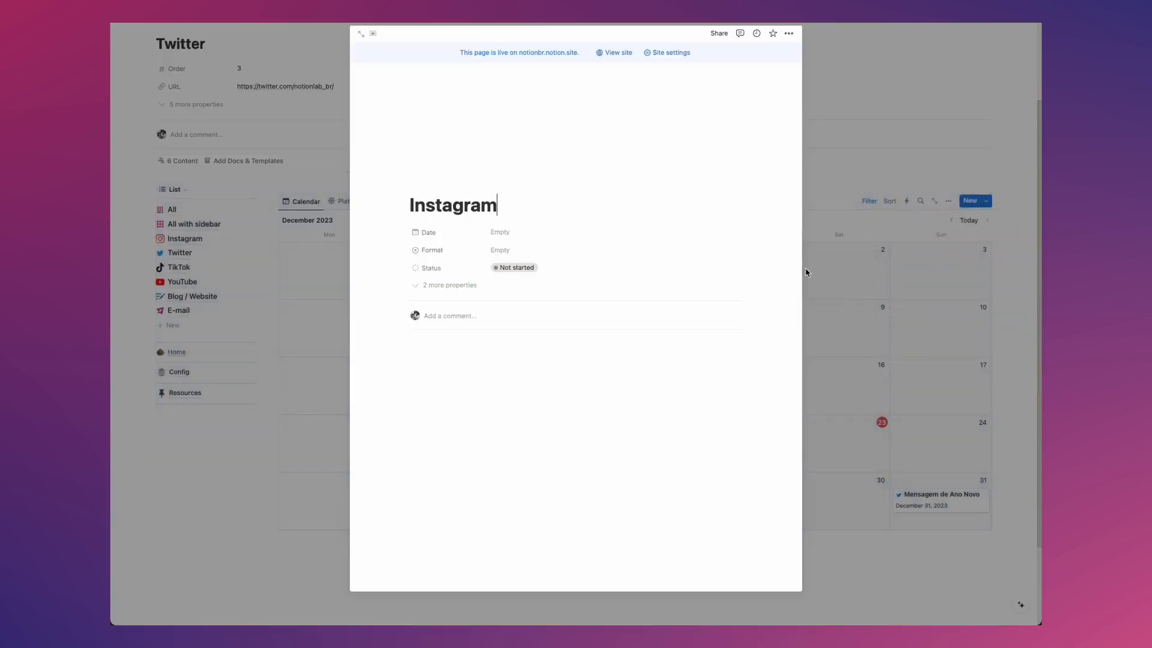
{"action": "left_click", "coordinate": [510, 234]}
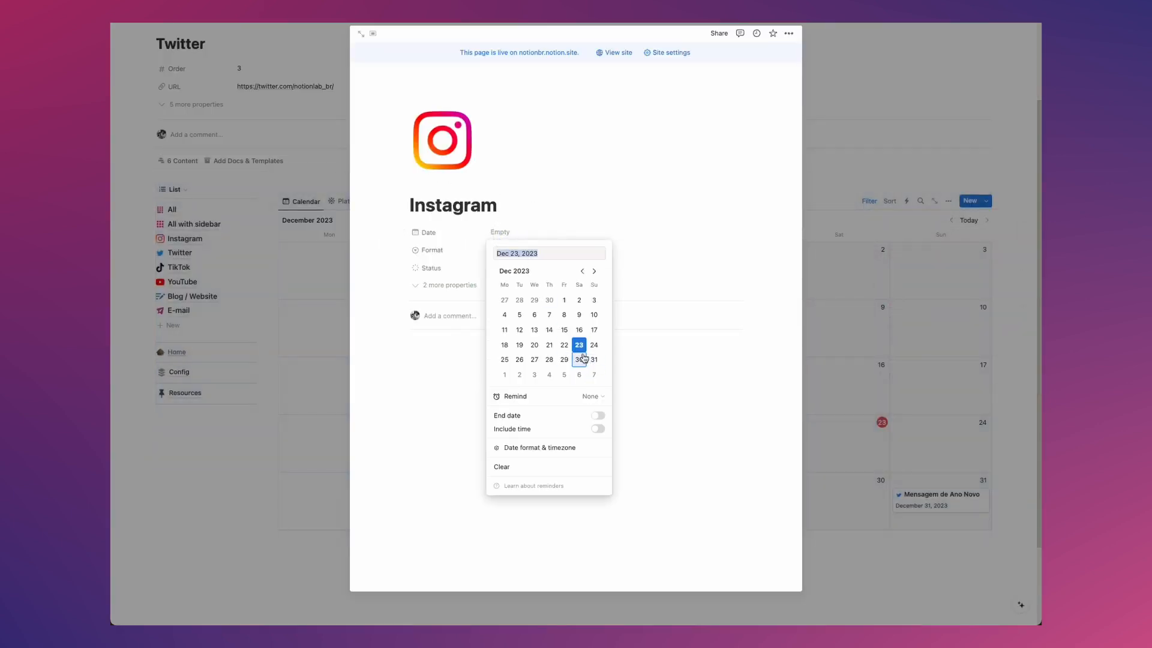
{"action": "left_click", "coordinate": [504, 359]}
{"action": "left_click", "coordinate": [487, 211]}
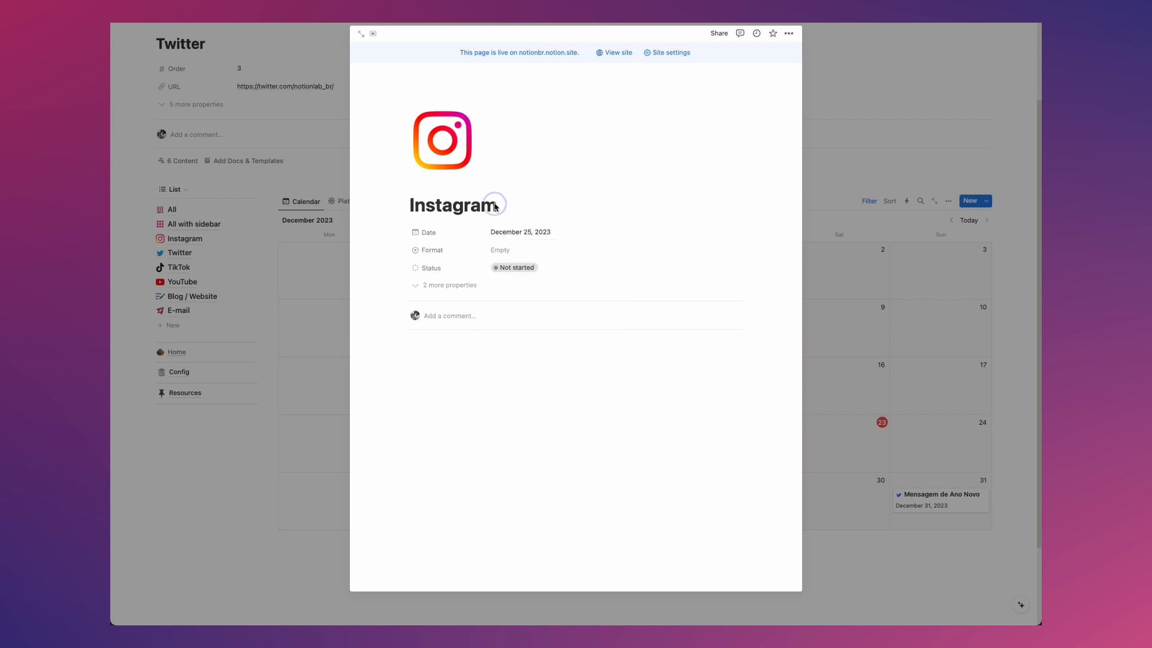
{"action": "key", "text": "super+a"}
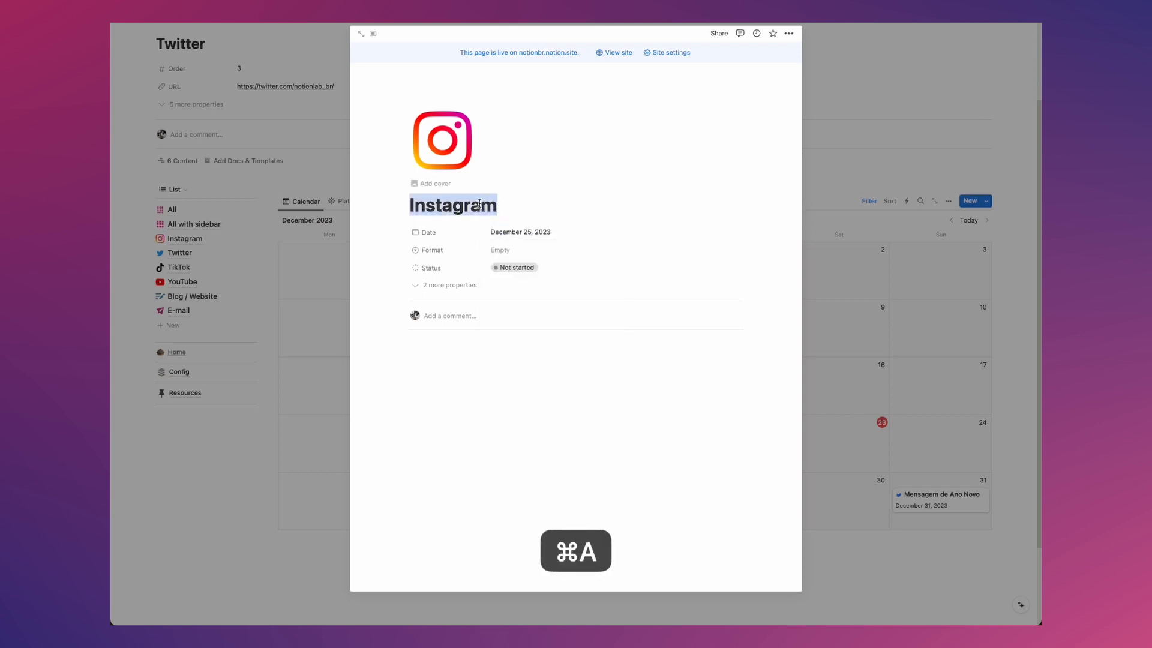
{"action": "type", "text": "Welcome Message"}
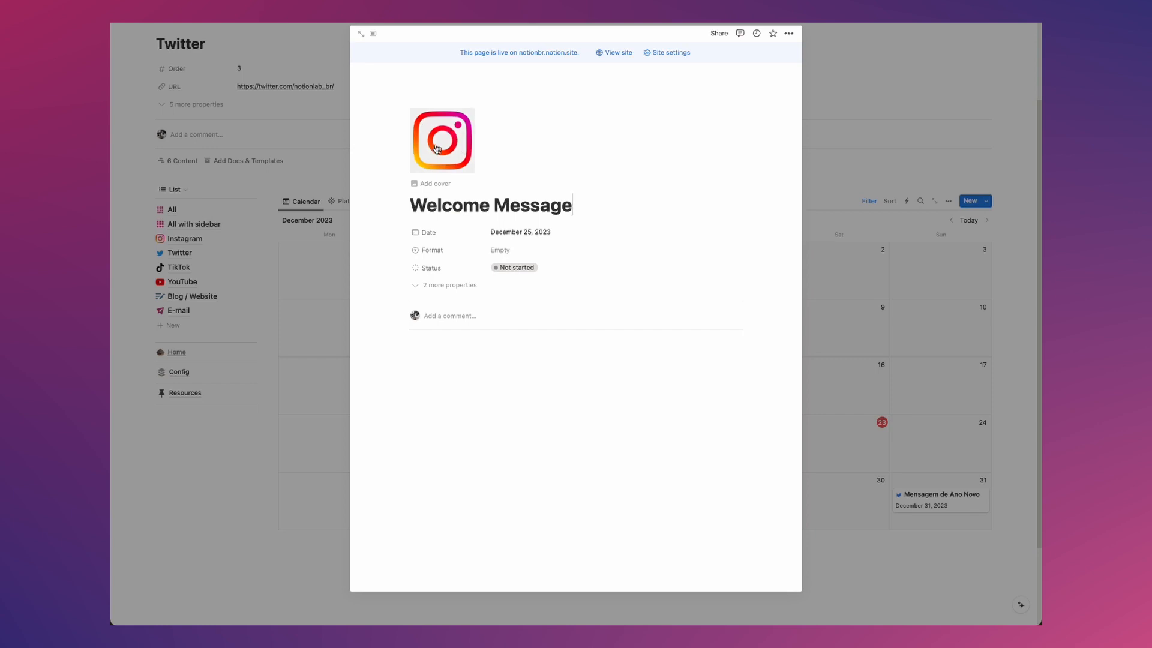
Fill the Welcome Message page with the Instagram template's content and collapse its two extra properties
{"action": "left_click", "coordinate": [499, 396]}
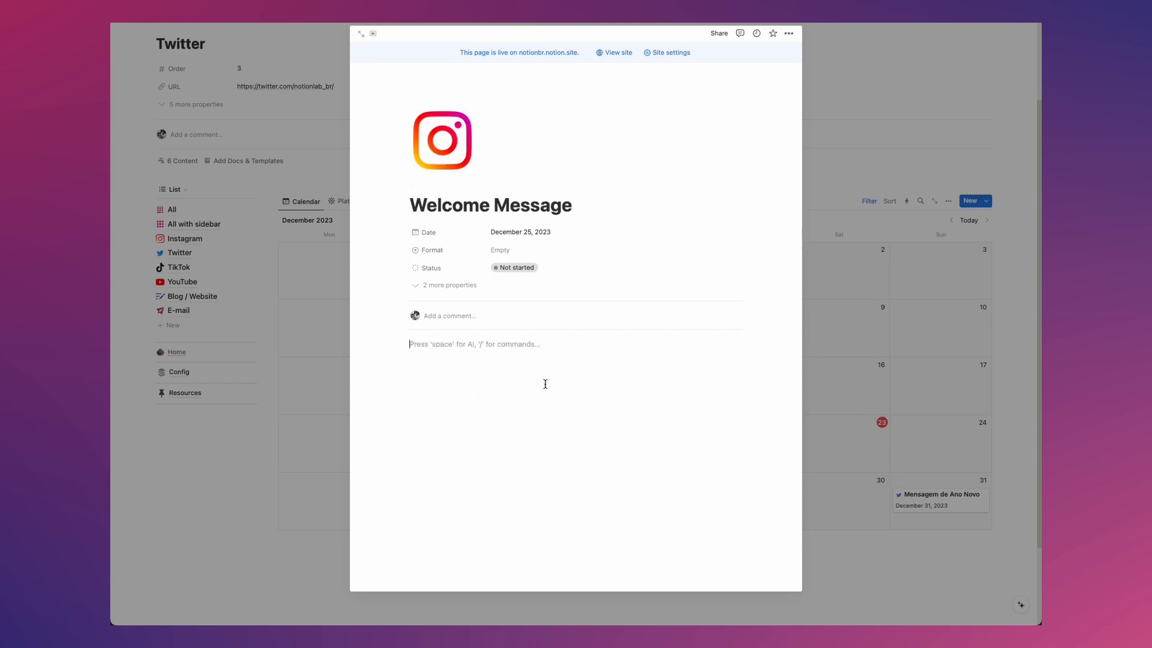
{"action": "key", "text": "super+z"}
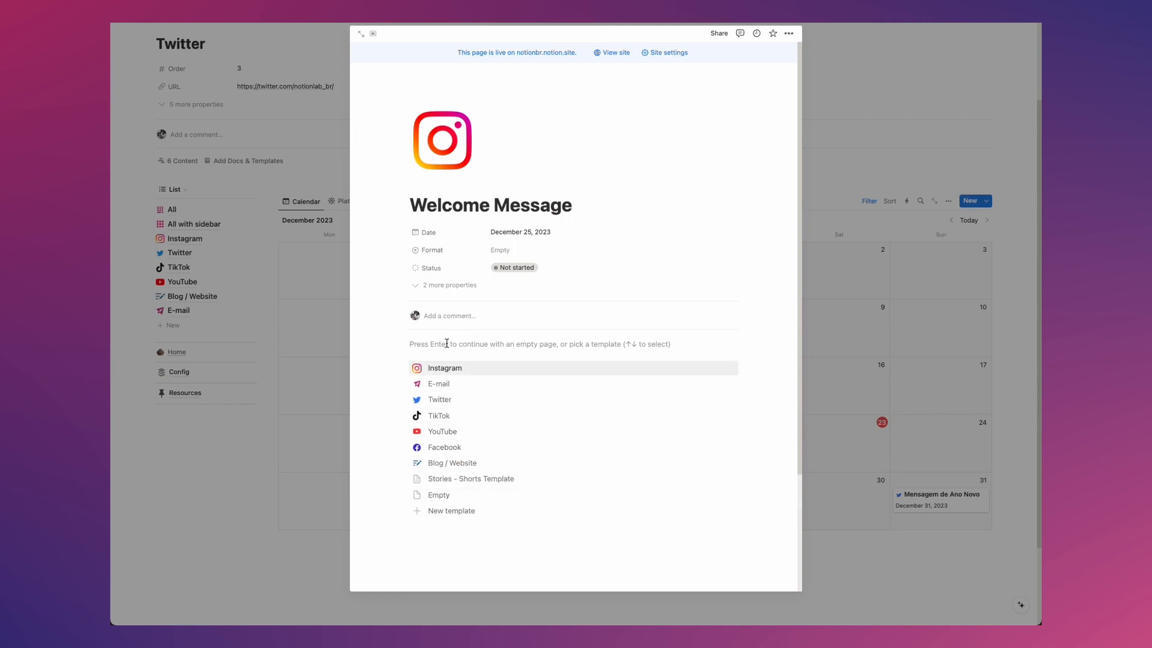
{"action": "left_click", "coordinate": [485, 486]}
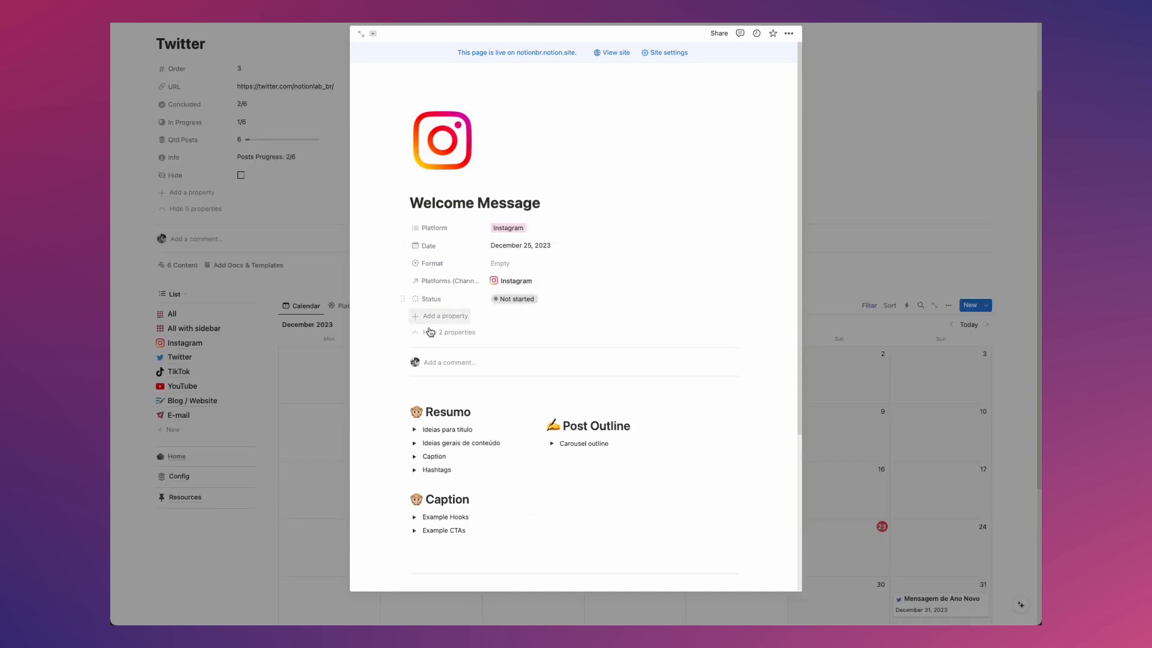
{"action": "left_click", "coordinate": [449, 331]}
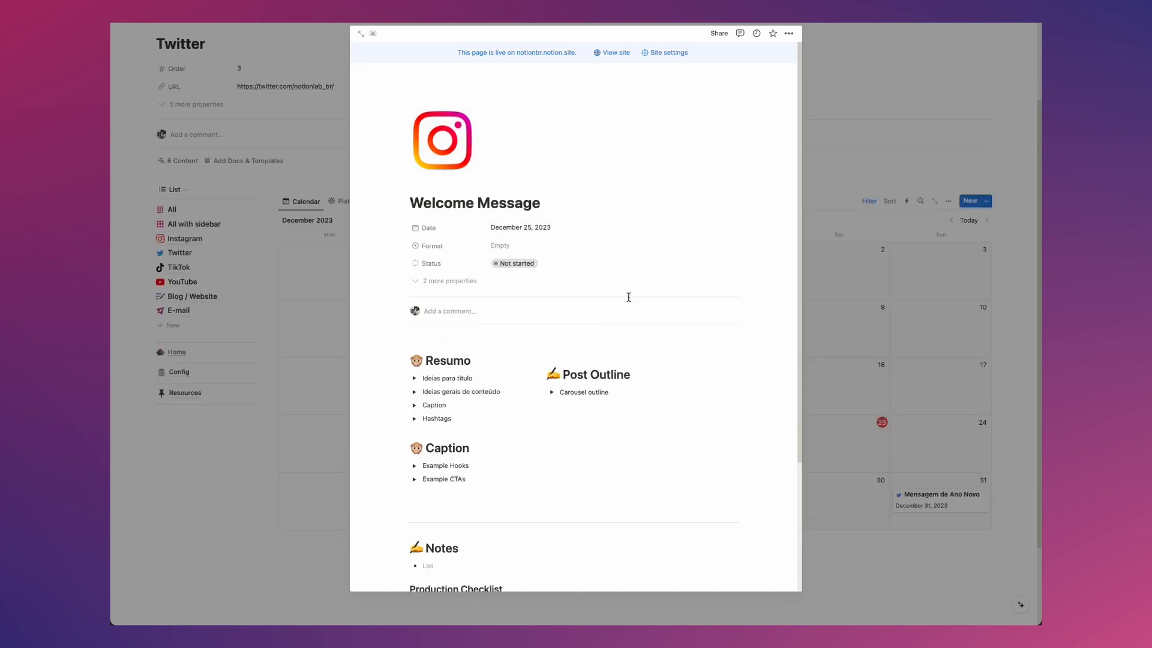
Expand the Carousel outline under Post Outline and go through its numbered slide entries
{"action": "scroll", "coordinate": [629, 297], "scroll_direction": "down", "scroll_amount": 5}
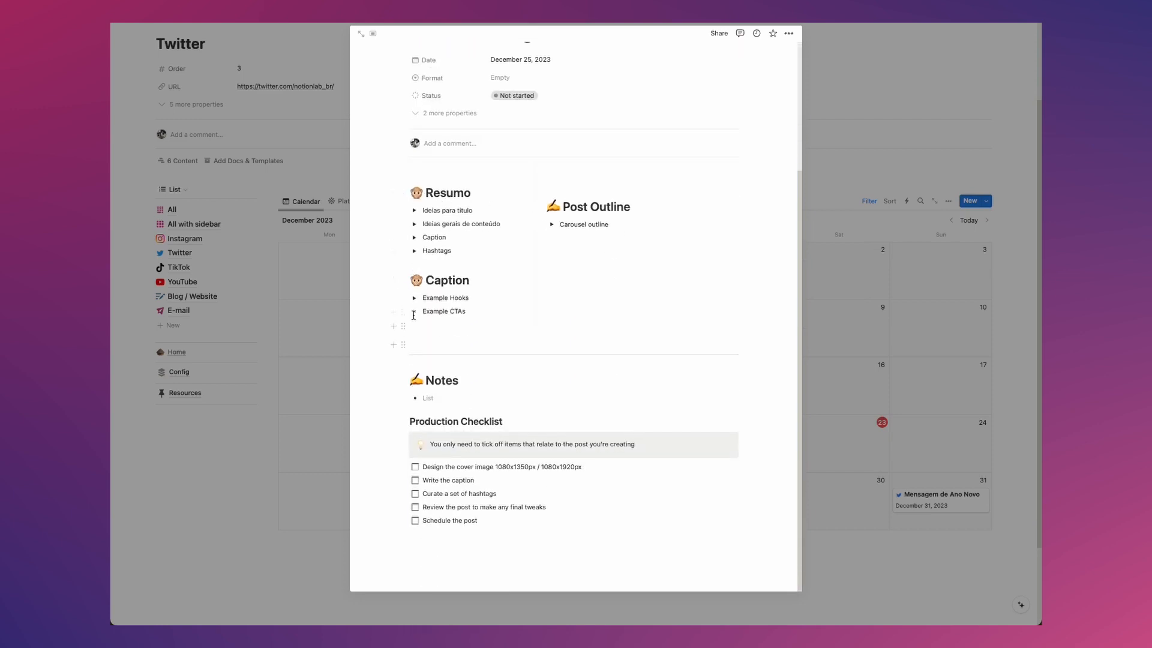
{"action": "left_click", "coordinate": [552, 225]}
{"action": "scroll", "coordinate": [611, 245], "scroll_direction": "down", "scroll_amount": 3}
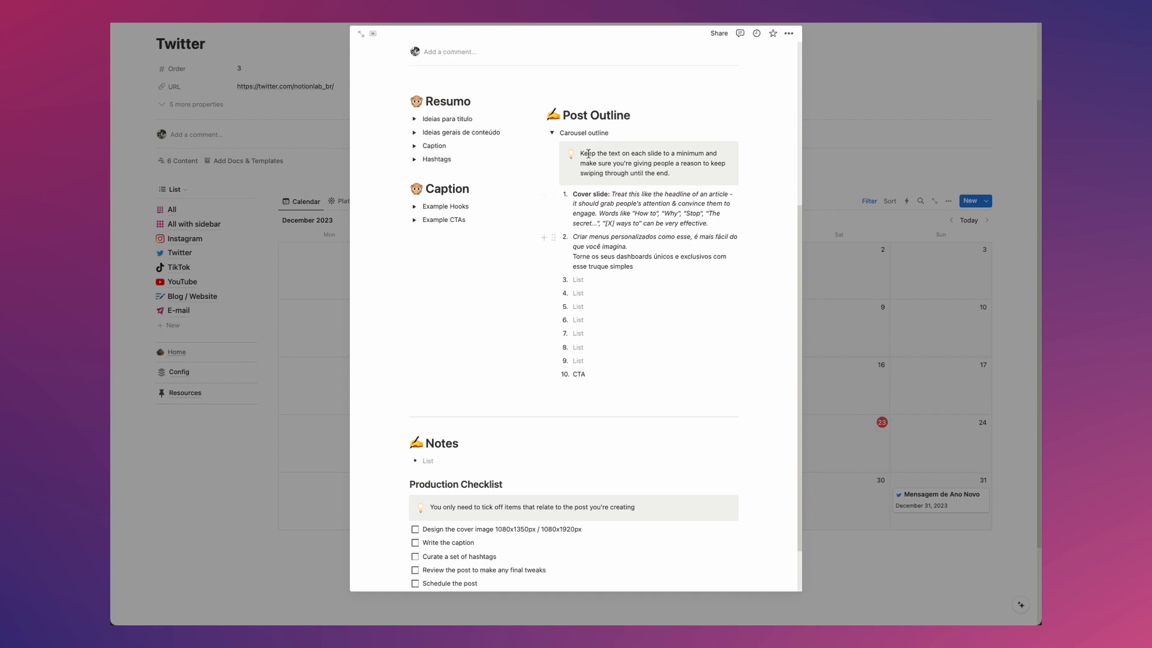
{"action": "left_click", "coordinate": [589, 283]}
{"action": "left_click", "coordinate": [588, 295]}
{"action": "left_click", "coordinate": [587, 308]}
{"action": "left_click", "coordinate": [585, 323]}
Review the Notes and Production Checklist of the Welcome Message page and close it
{"action": "scroll", "coordinate": [650, 288], "scroll_direction": "down", "scroll_amount": 2}
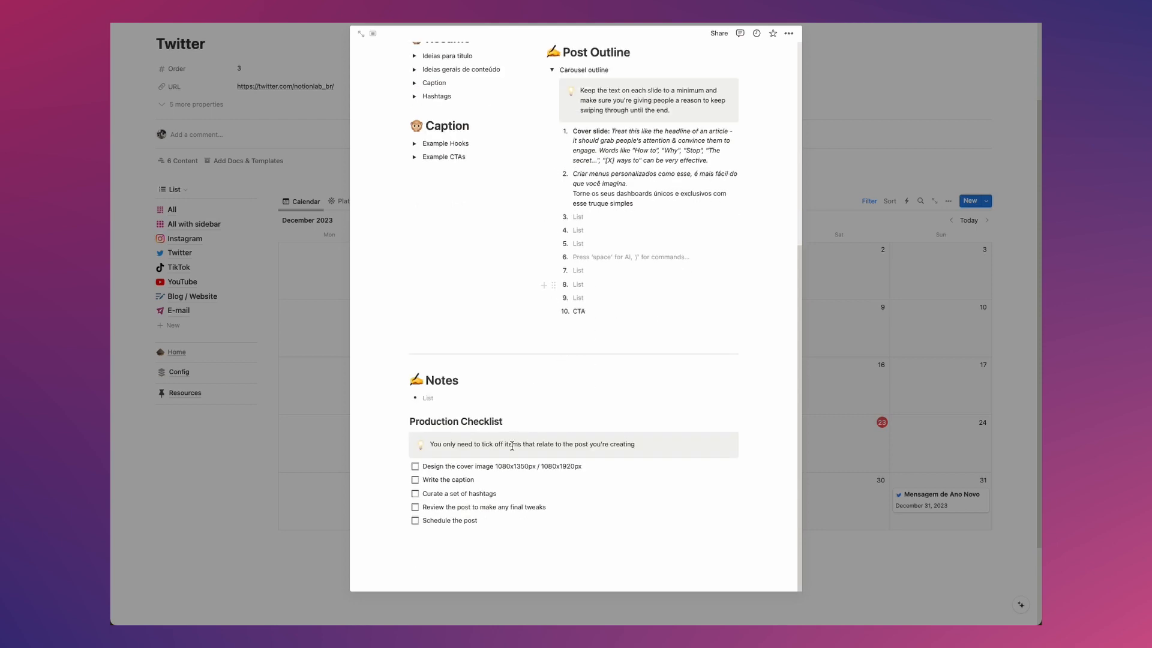
{"action": "scroll", "coordinate": [503, 414], "scroll_direction": "up", "scroll_amount": 5}
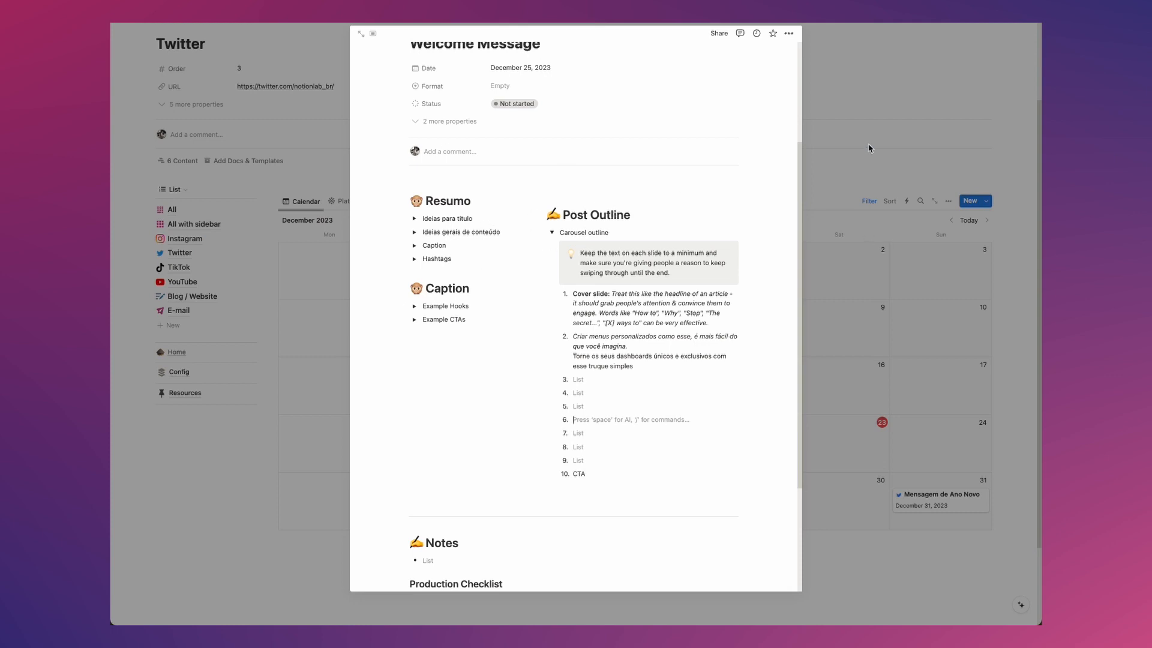
{"action": "scroll", "coordinate": [868, 148], "scroll_direction": "up", "scroll_amount": 5}
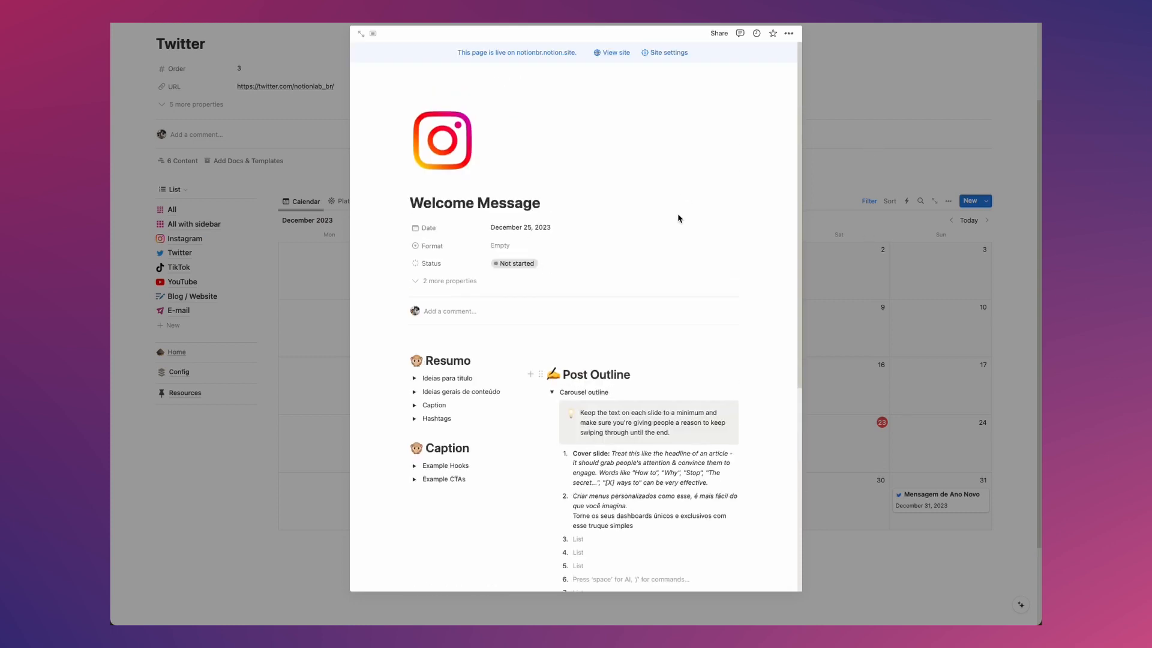
{"action": "left_click", "coordinate": [862, 156]}
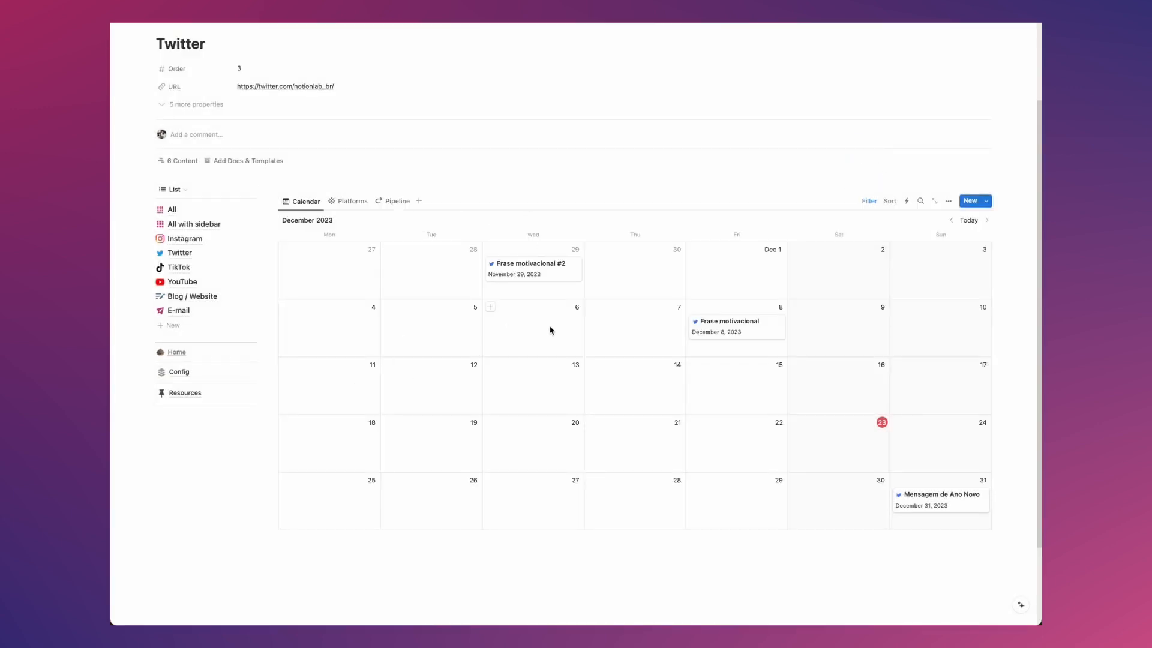
Open the All dashboard and switch its content to the Calendar view
{"action": "scroll", "coordinate": [548, 287], "scroll_direction": "up", "scroll_amount": 3}
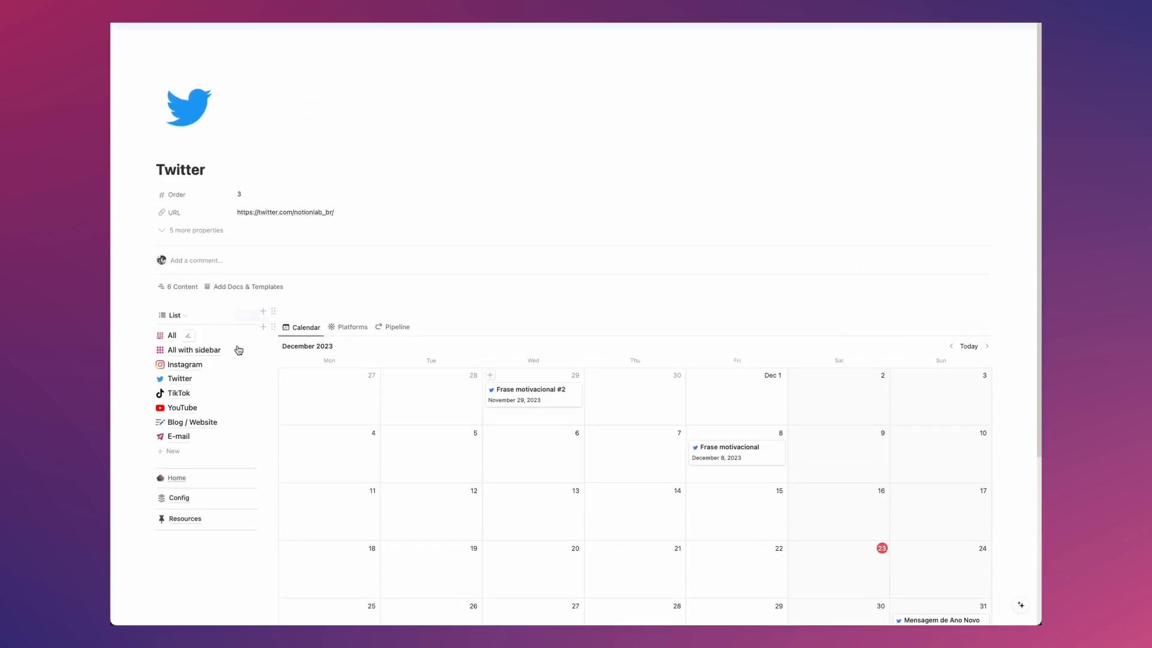
{"action": "left_click", "coordinate": [171, 336]}
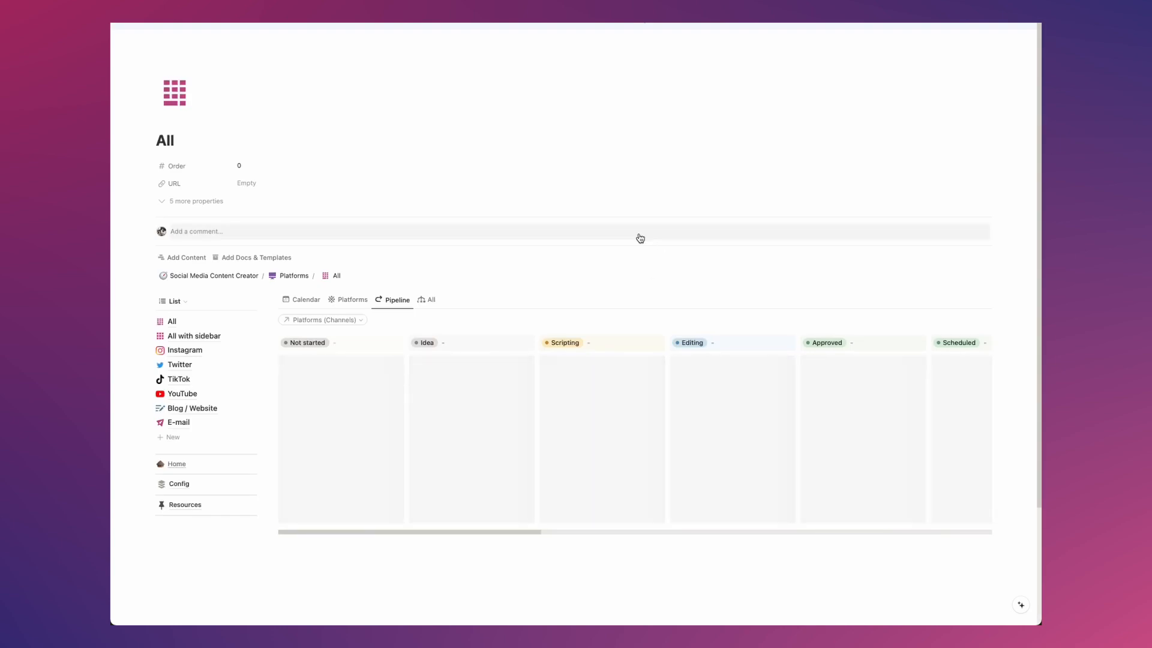
{"action": "left_click", "coordinate": [303, 300]}
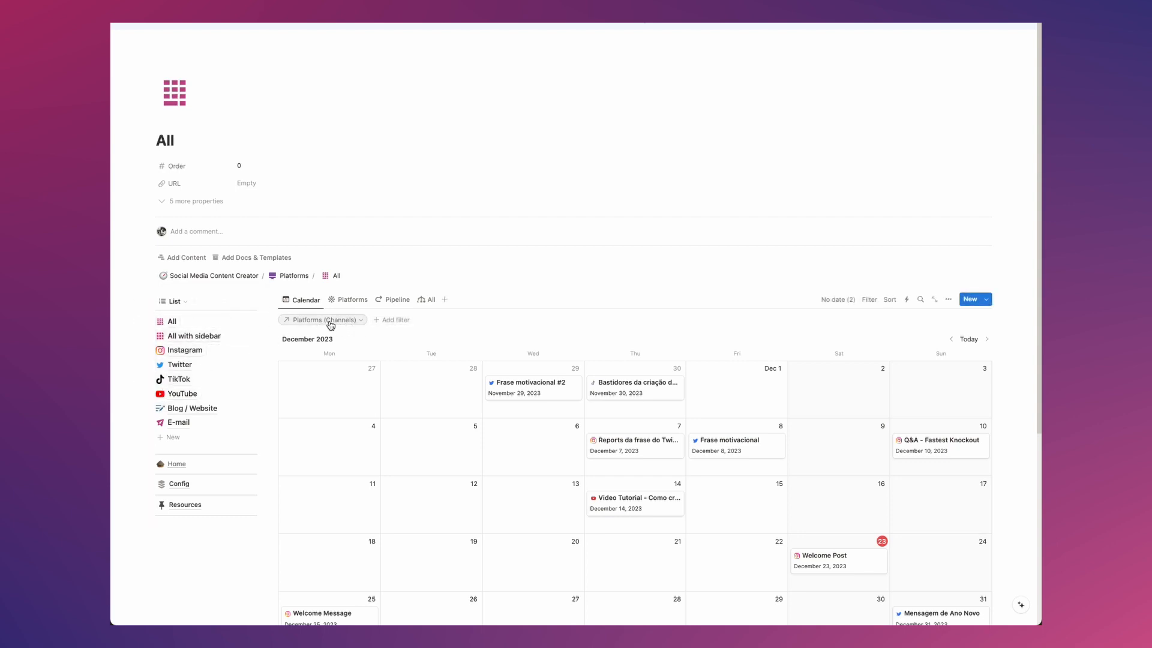
Open the Instagram dashboard and check the platform filter applied to its calendar
{"action": "left_click", "coordinate": [178, 354]}
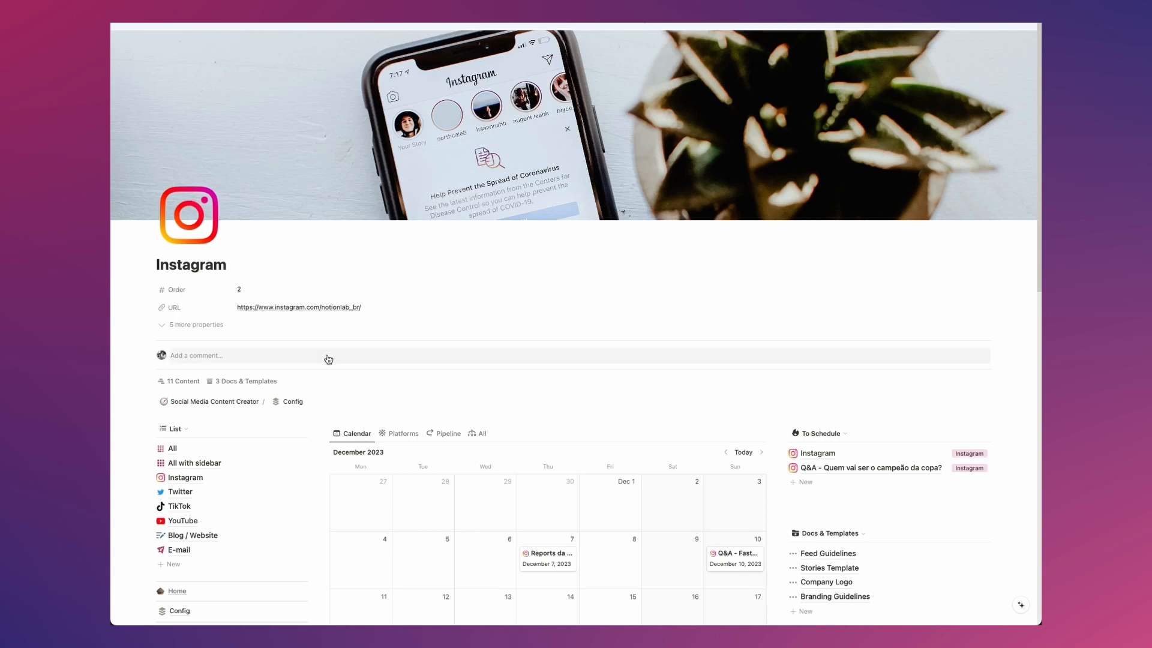
{"action": "left_click", "coordinate": [644, 435]}
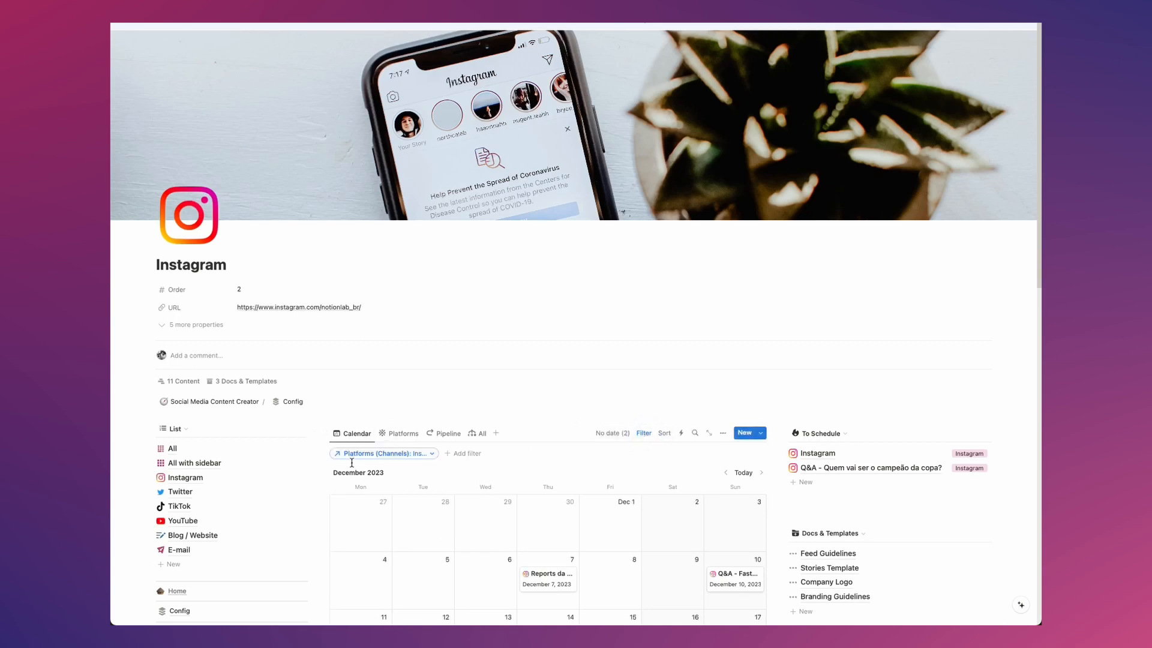
{"action": "left_click", "coordinate": [644, 433]}
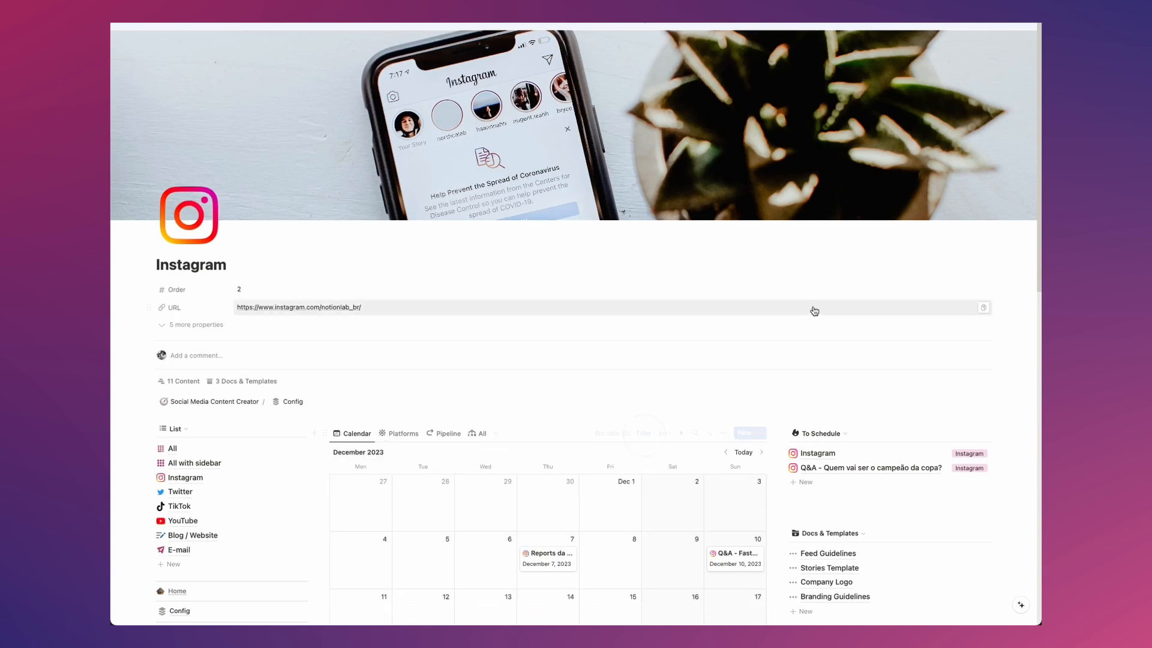
Look over the Instagram dashboard's calendar, To Schedule list and Docs & Templates
{"action": "scroll", "coordinate": [821, 327], "scroll_direction": "down", "scroll_amount": 2}
{"action": "scroll", "coordinate": [822, 340], "scroll_direction": "down", "scroll_amount": 2}
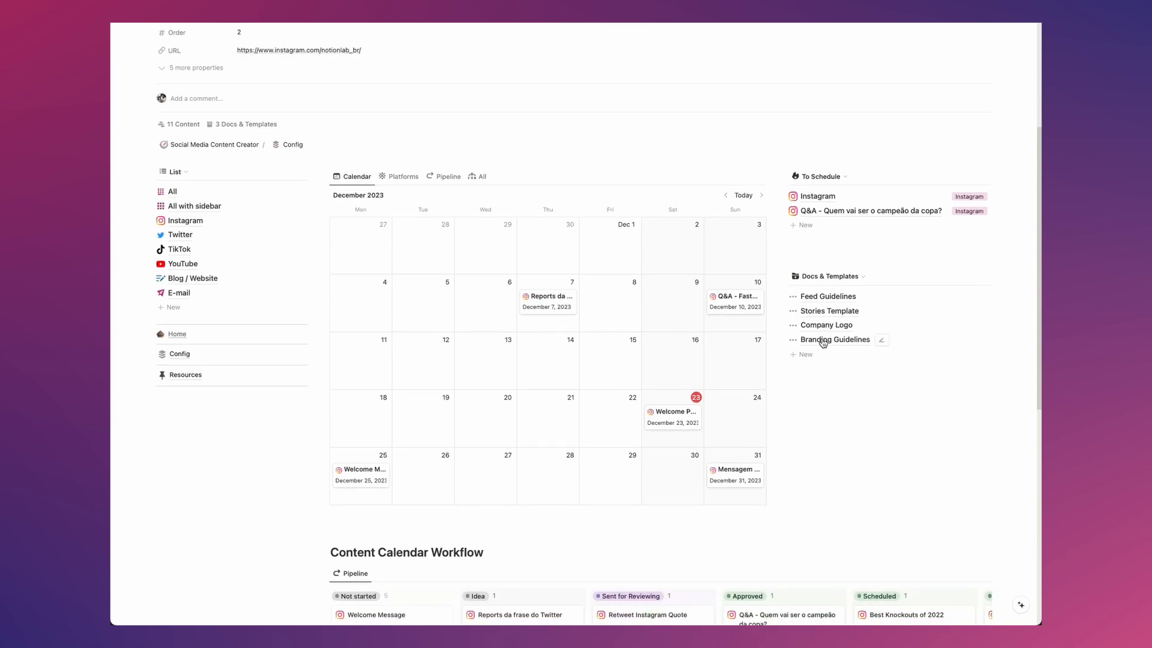
{"action": "scroll", "coordinate": [823, 343], "scroll_direction": "down", "scroll_amount": 5}
{"action": "scroll", "coordinate": [822, 338], "scroll_direction": "up", "scroll_amount": 8}
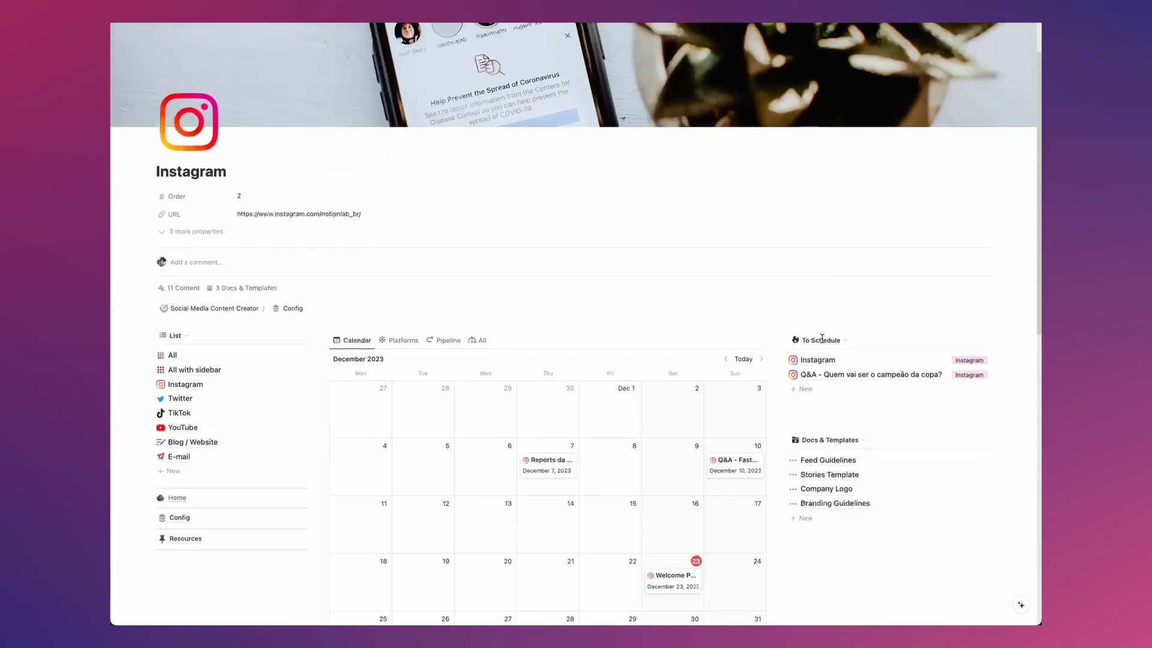
{"action": "scroll", "coordinate": [822, 338], "scroll_direction": "up", "scroll_amount": 2}
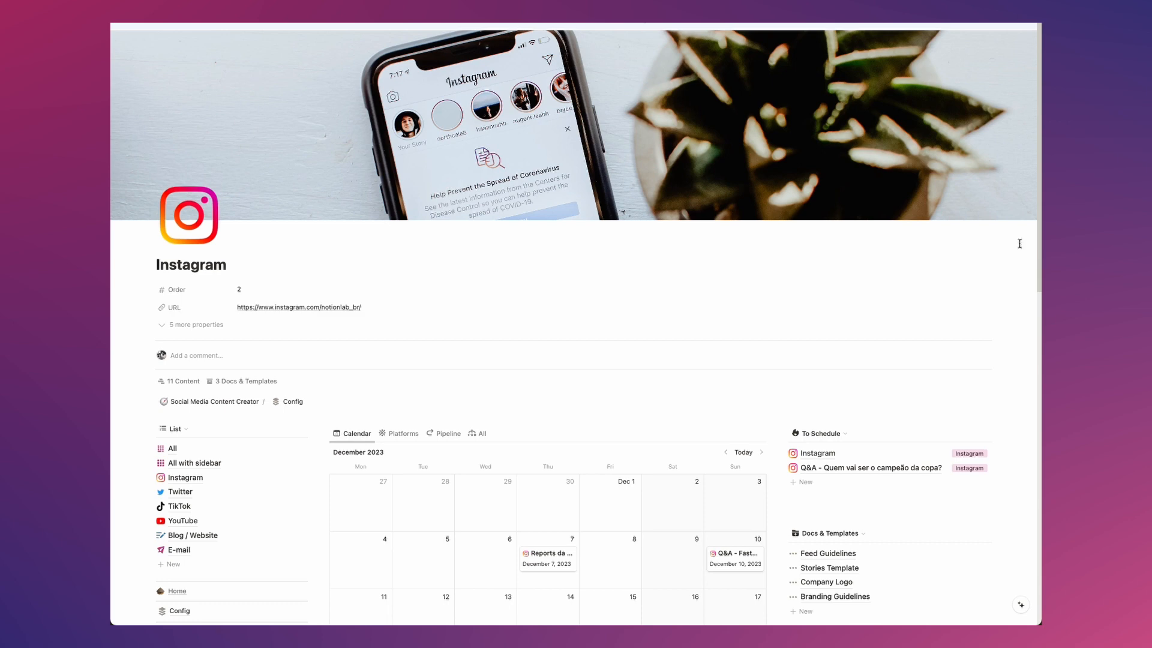
Review the Instagram Content Calendar Workflow pipeline across all stages, from Not started to the hidden groups
{"action": "scroll", "coordinate": [654, 326], "scroll_direction": "down", "scroll_amount": 3}
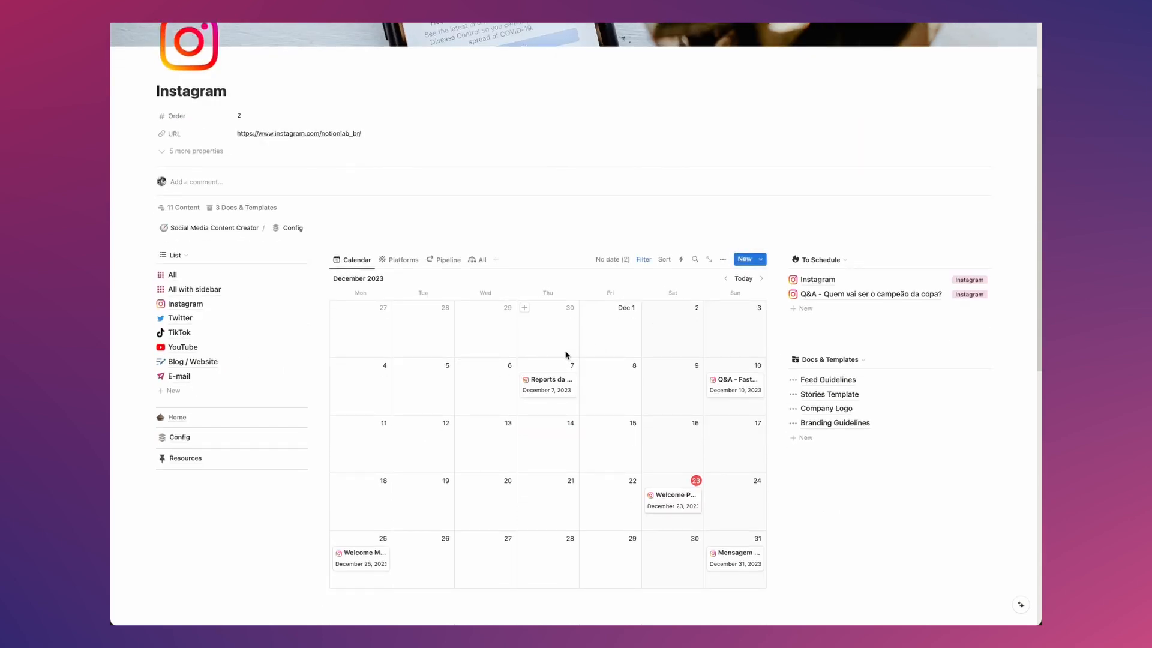
{"action": "scroll", "coordinate": [373, 434], "scroll_direction": "down", "scroll_amount": 5}
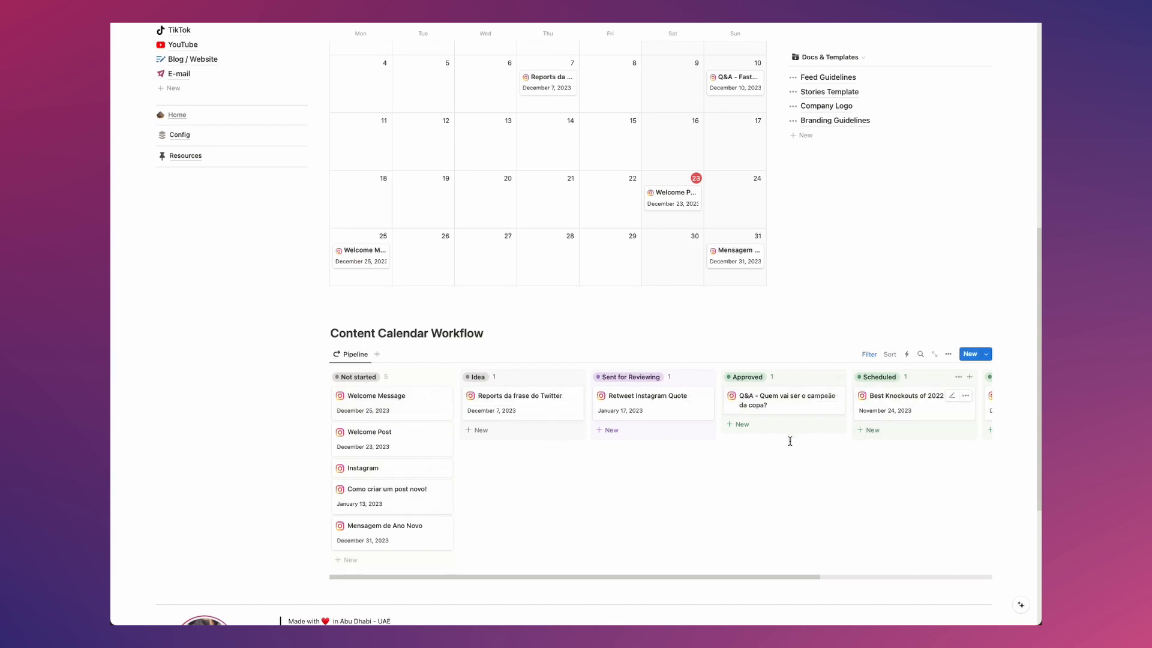
{"action": "left_click_drag", "start_coordinate": [668, 576], "coordinate": [881, 588]}
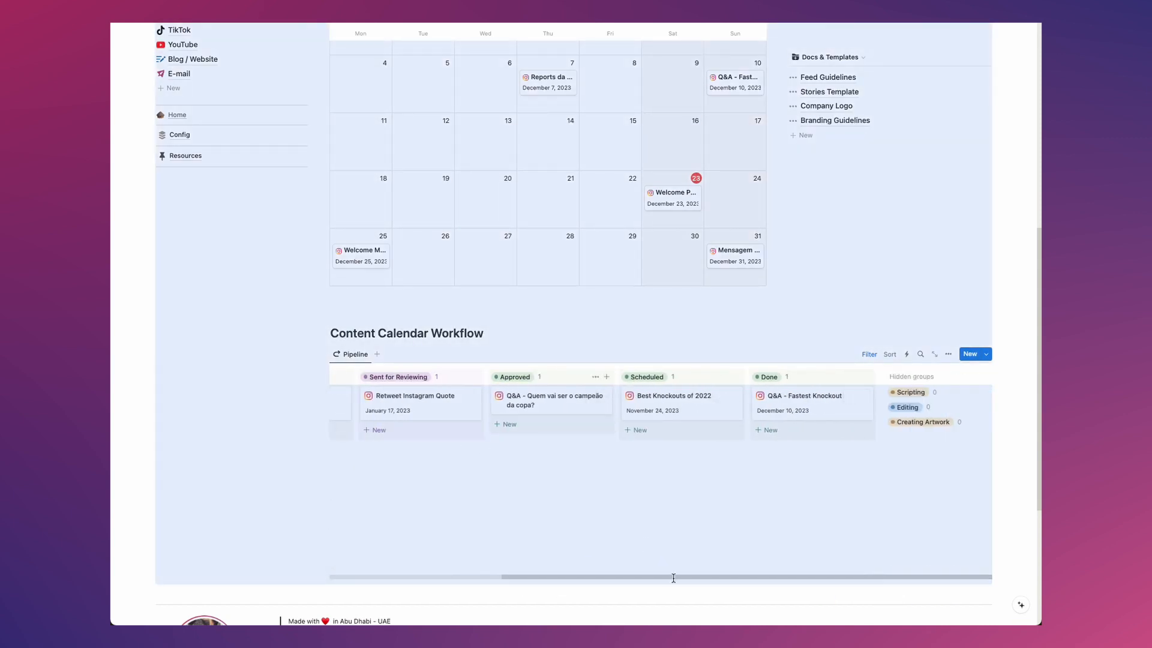
{"action": "left_click_drag", "start_coordinate": [659, 579], "coordinate": [301, 471]}
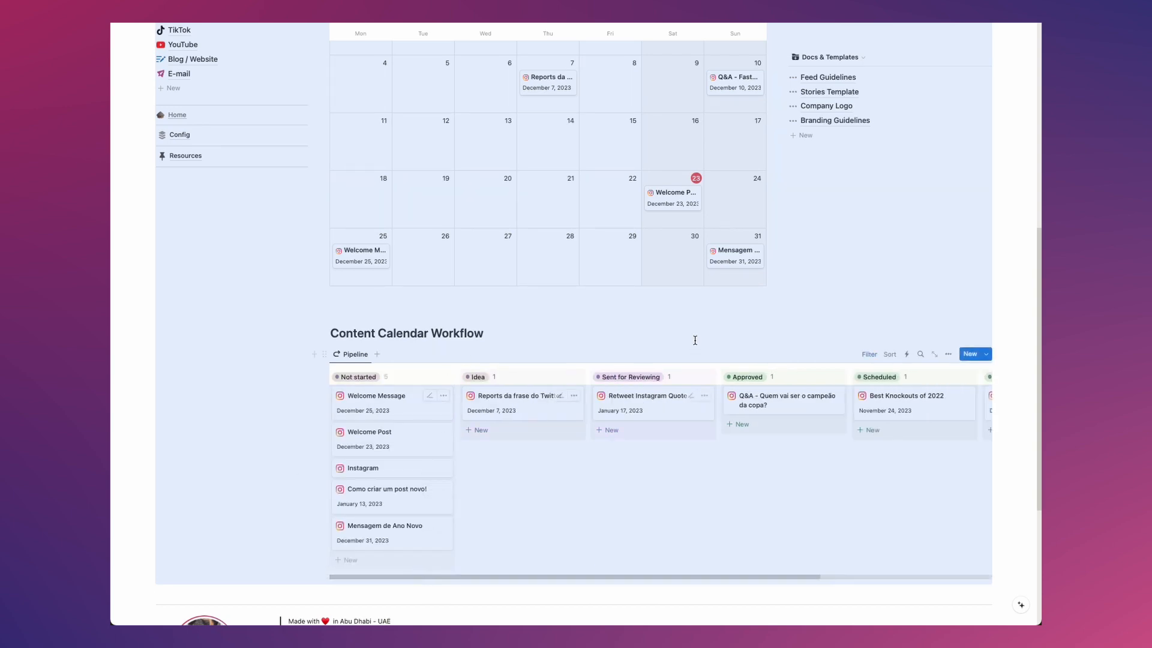
Look through the whole Instagram dashboard once more, from its cover to the credits and links in the footer
{"action": "scroll", "coordinate": [695, 340], "scroll_direction": "up", "scroll_amount": 5}
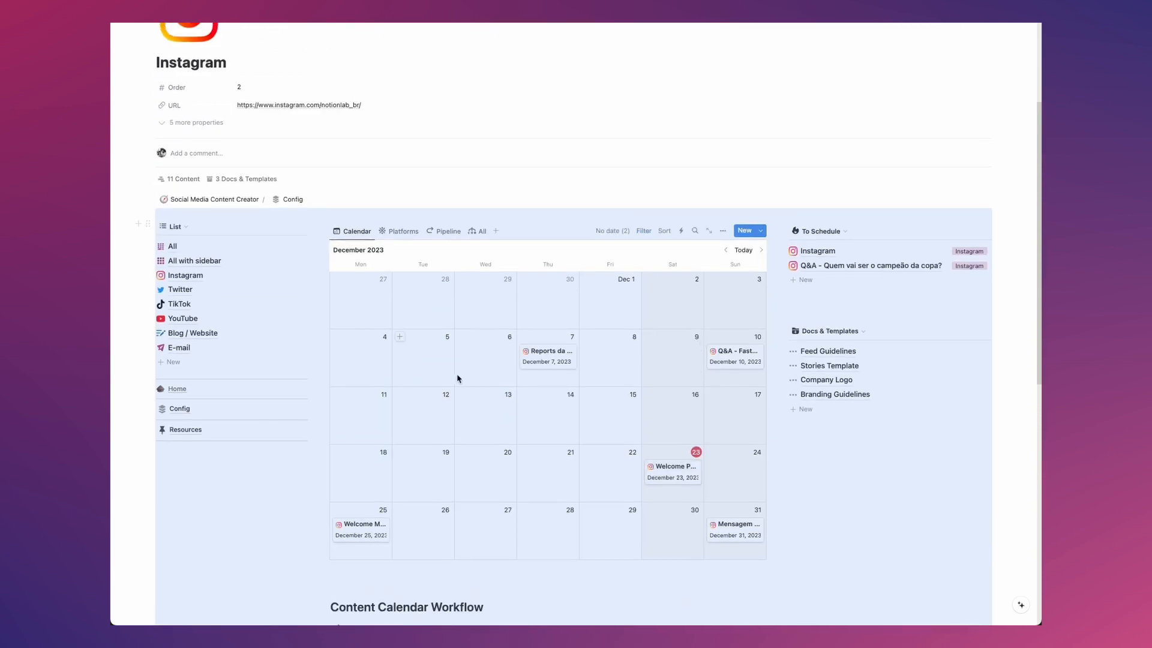
{"action": "scroll", "coordinate": [458, 378], "scroll_direction": "up", "scroll_amount": 4}
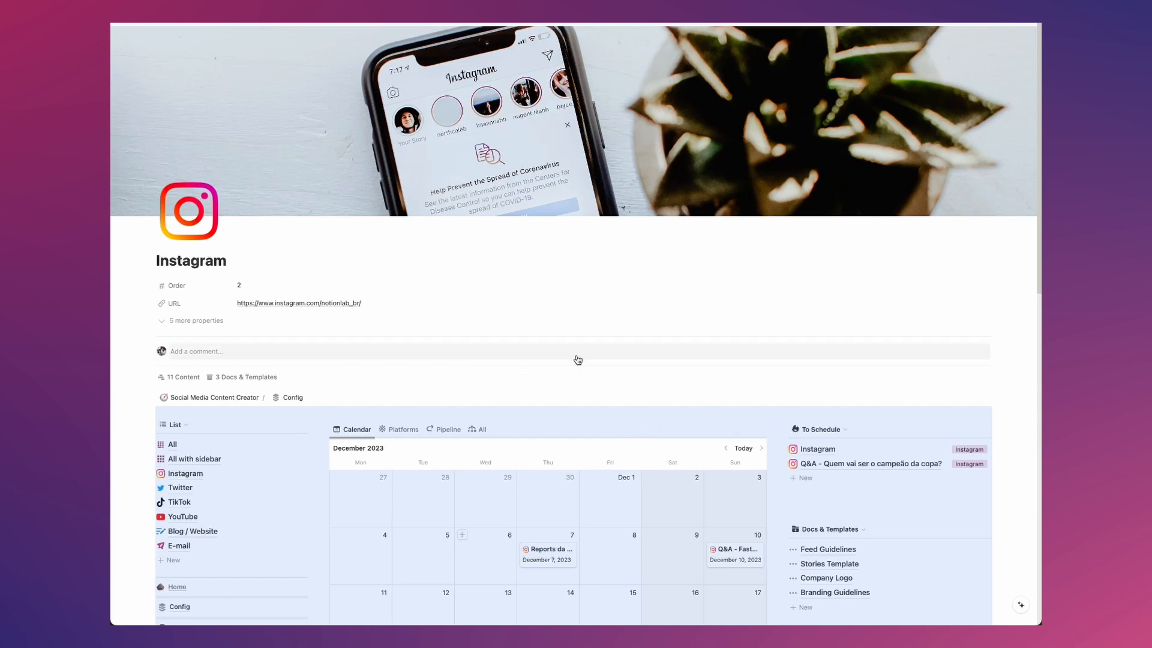
{"action": "scroll", "coordinate": [577, 359], "scroll_direction": "up", "scroll_amount": 1}
{"action": "scroll", "coordinate": [577, 360], "scroll_direction": "down", "scroll_amount": 14}
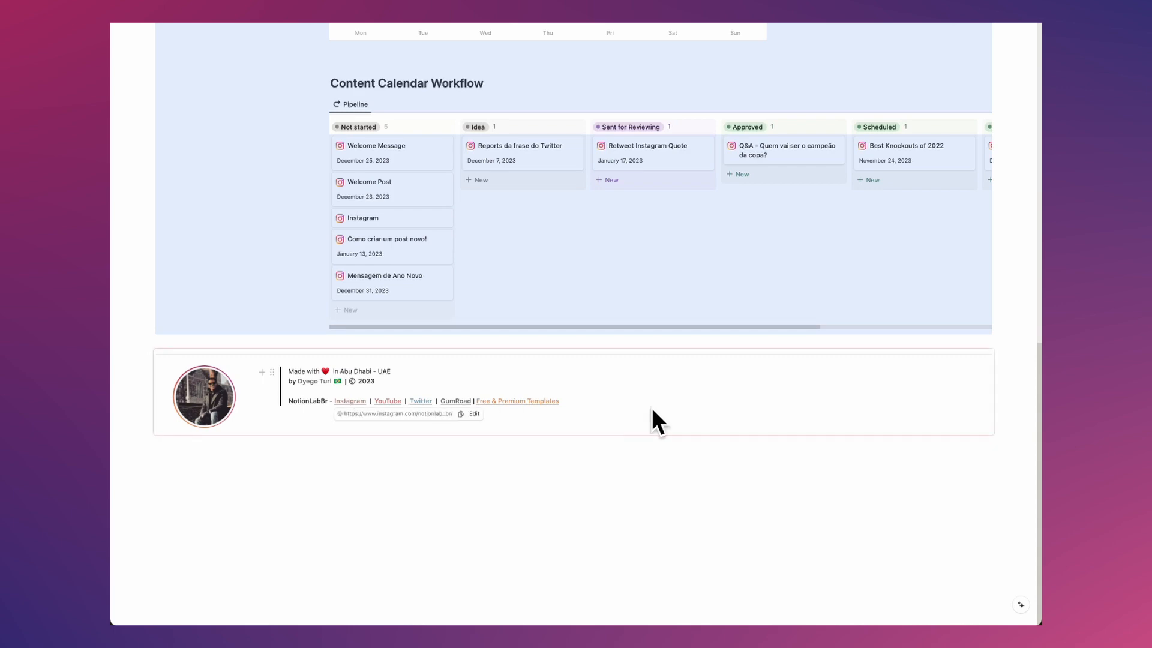
{"action": "scroll", "coordinate": [666, 406], "scroll_direction": "up", "scroll_amount": 2}
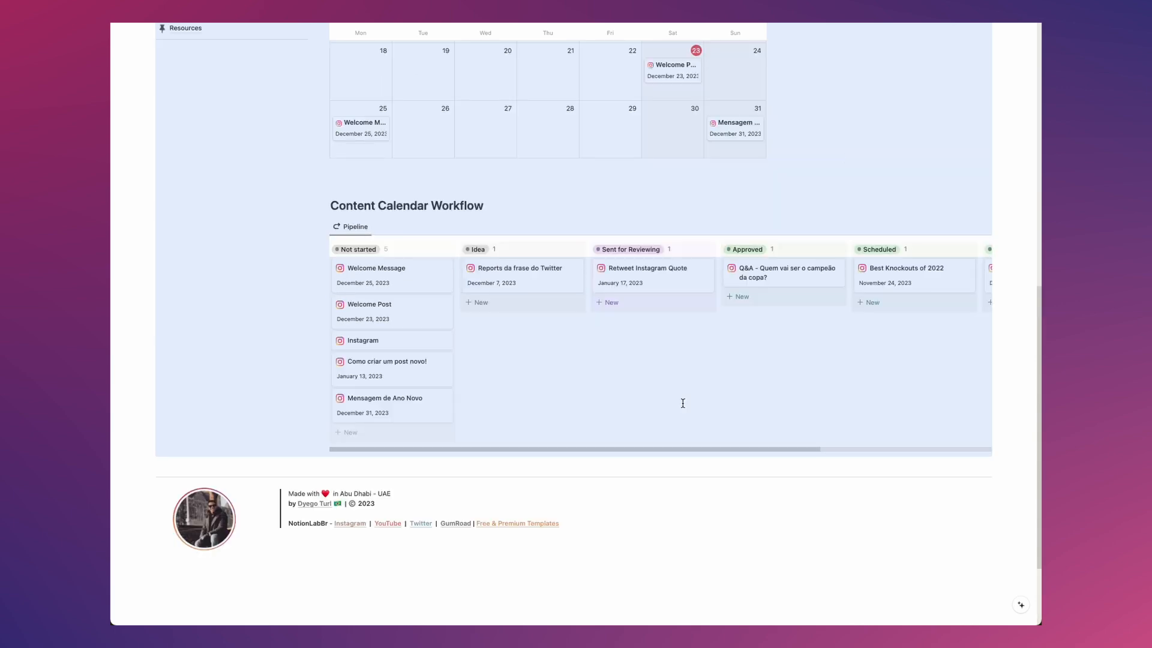
{"action": "scroll", "coordinate": [682, 403], "scroll_direction": "up", "scroll_amount": 10}
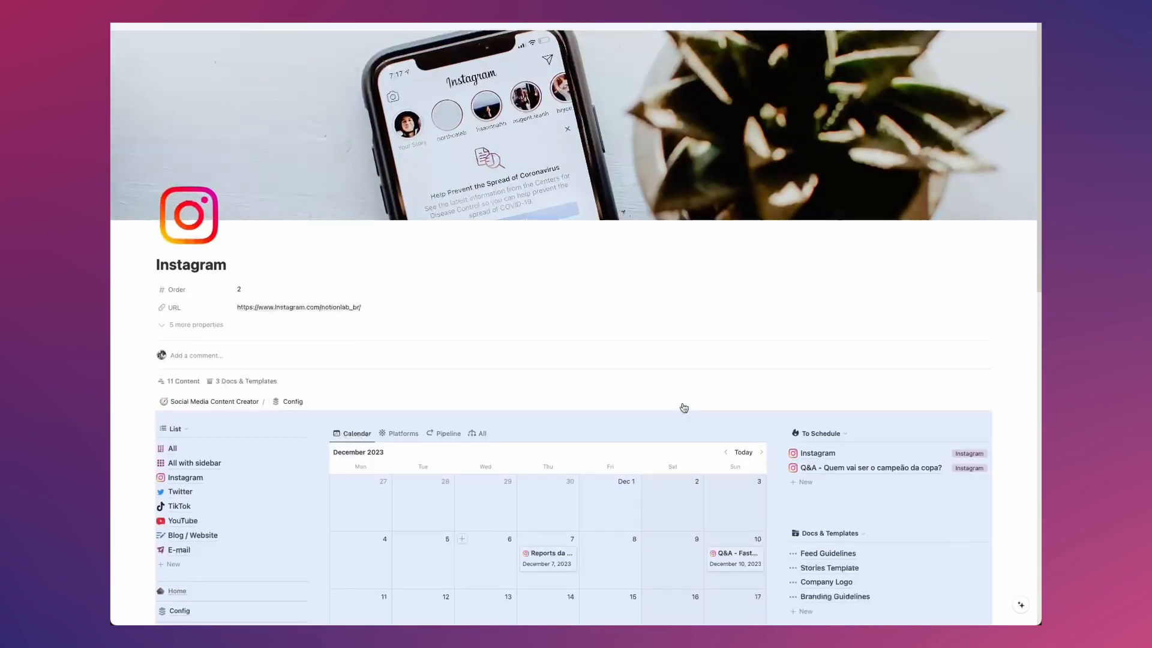